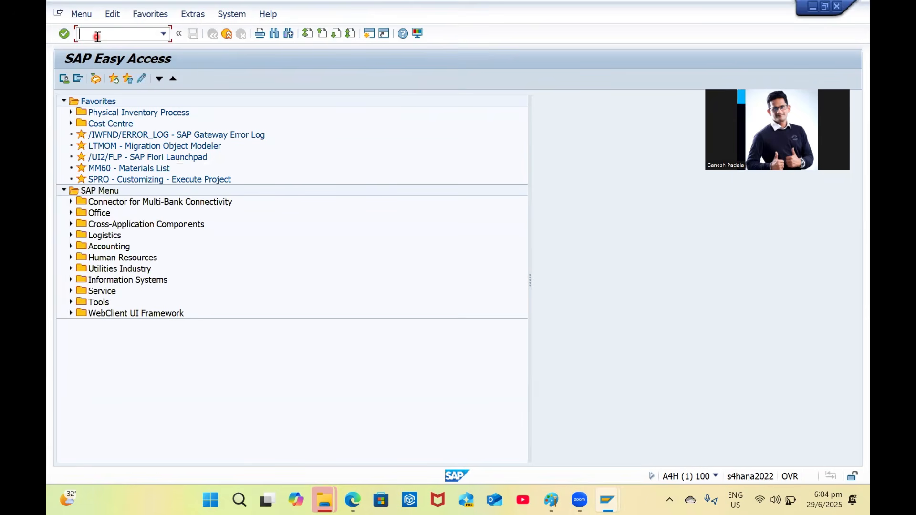
{"action": "type", "text": "MD04"}
{"action": "key", "text": "Return"}
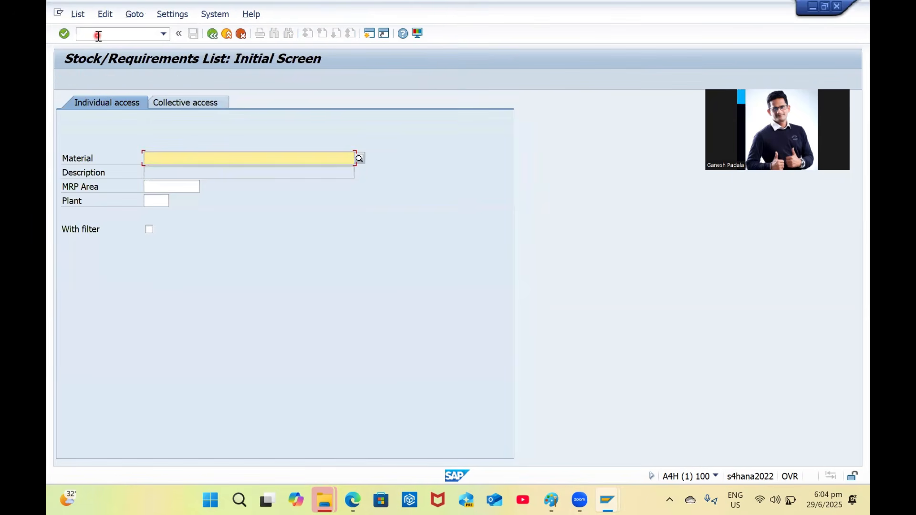
{"action": "key", "text": "Down"}
{"action": "key", "text": "Down"}
{"action": "key", "text": "Return"}
{"action": "key", "text": "Tab"}
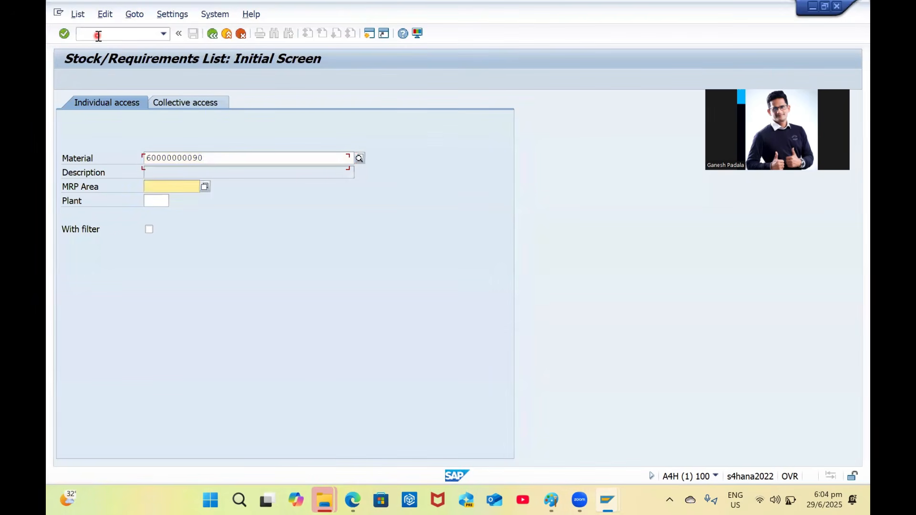
{"action": "key", "text": "Return"}
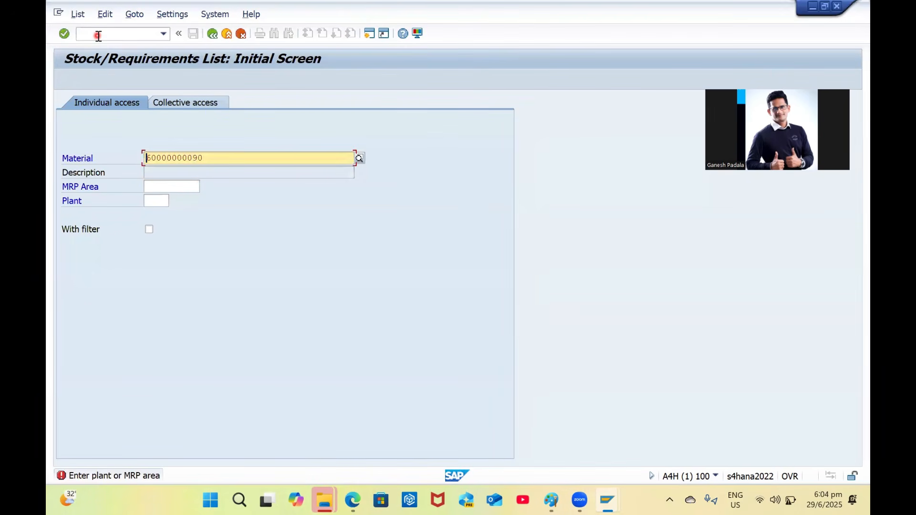
{"action": "key", "text": "Tab"}
{"action": "key", "text": "Tab"}
{"action": "type", "text": "NS12"}
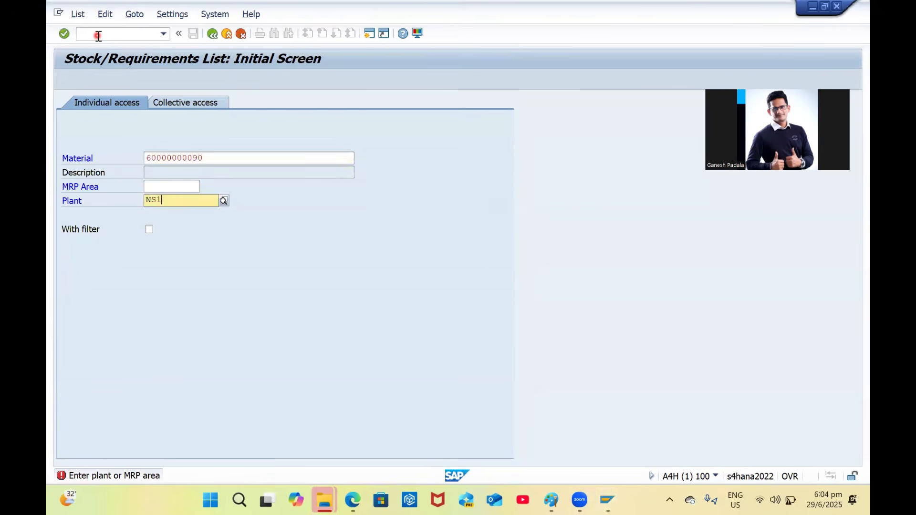
{"action": "key", "text": "Return"}
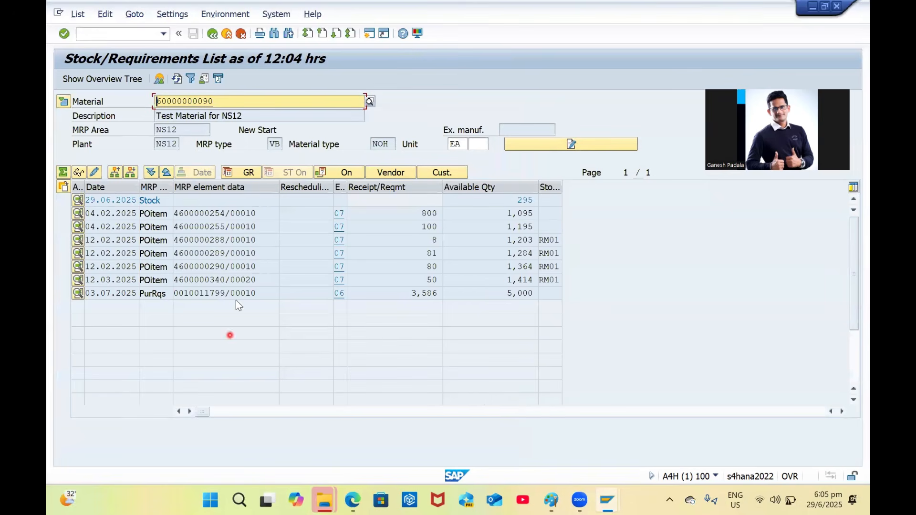
- Examine the additional data of the purchase requisition row dated 03.07.2025 and return to the list
{"action": "left_click", "coordinate": [211, 293]}
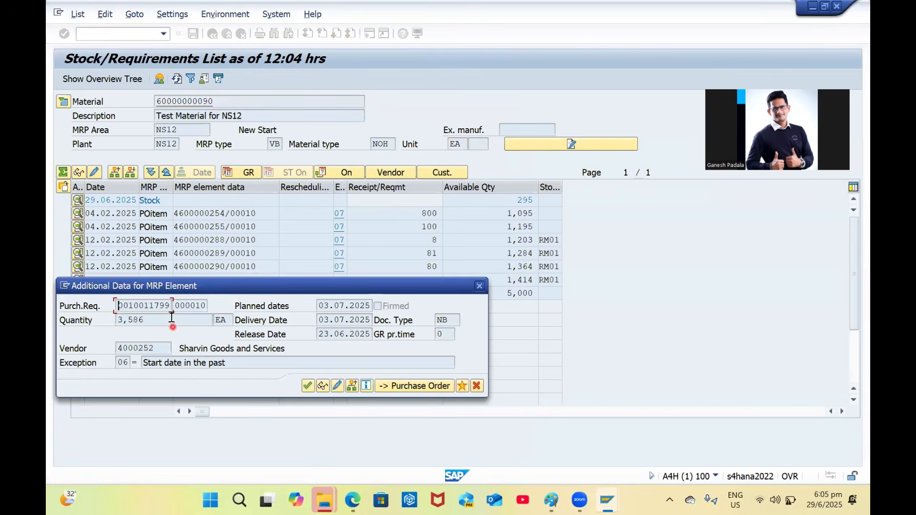
{"action": "left_click", "coordinate": [479, 285]}
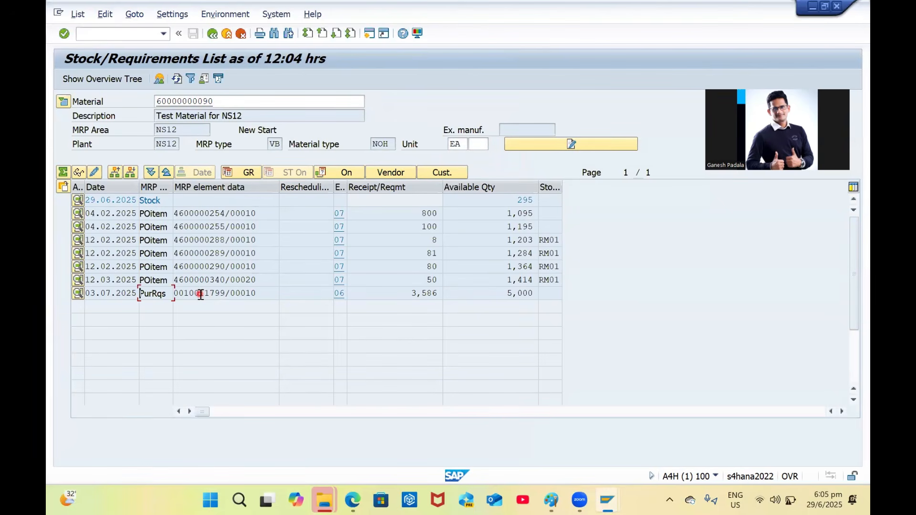
{"action": "left_click", "coordinate": [119, 34]}
{"action": "left_click", "coordinate": [205, 294]}
{"action": "left_click", "coordinate": [125, 33]}
{"action": "type", "text": "/OMD01"}
{"action": "key", "text": "Return"}
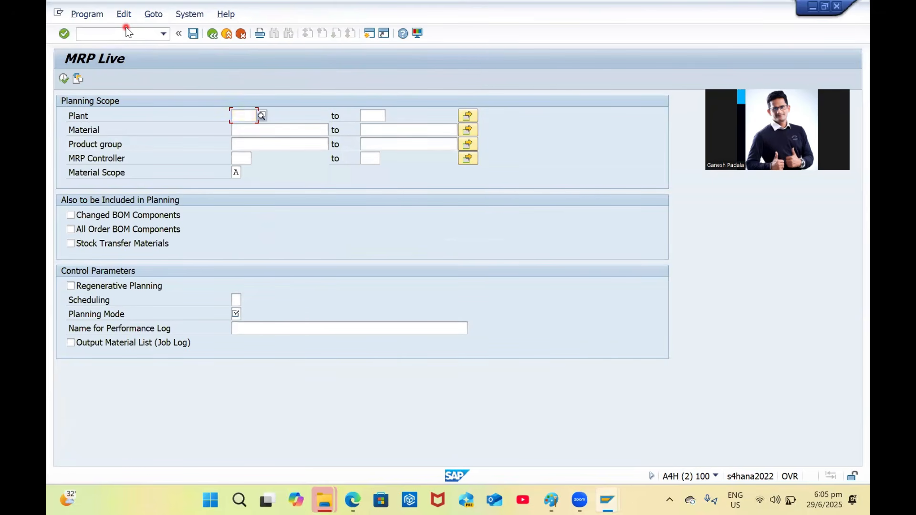
{"action": "type", "text": "NS12"}
{"action": "key", "text": "Return"}
{"action": "left_click", "coordinate": [299, 129]}
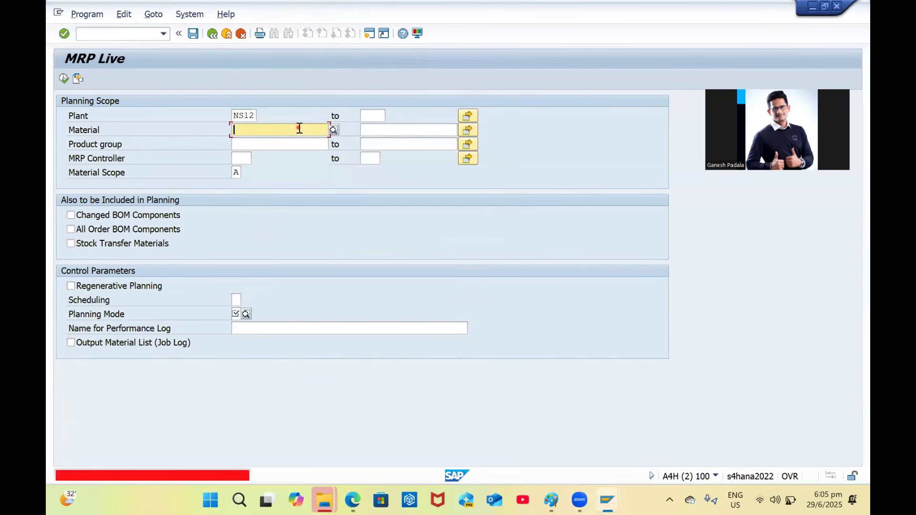
{"action": "key", "text": "BackSpace"}
{"action": "key", "text": "Down"}
{"action": "key", "text": "Return"}
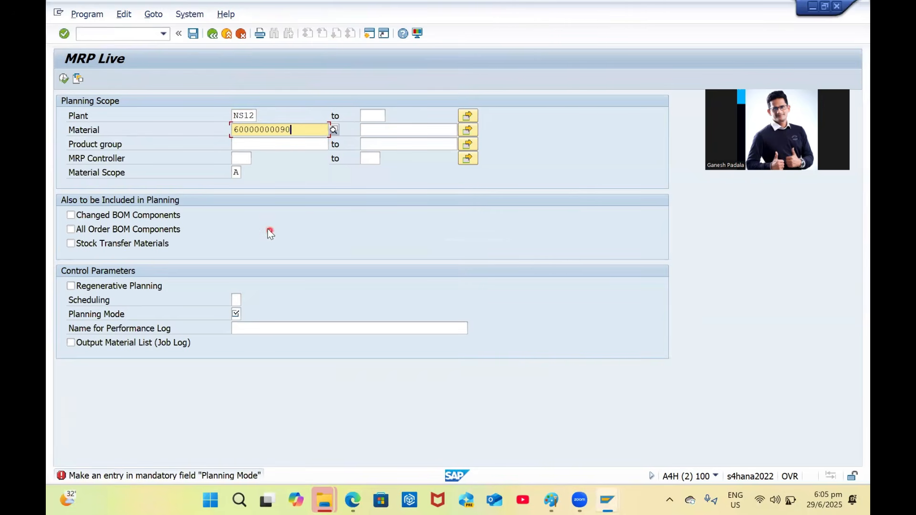
- Set the material scope to A (All Materials)
{"action": "left_click", "coordinate": [243, 173]}
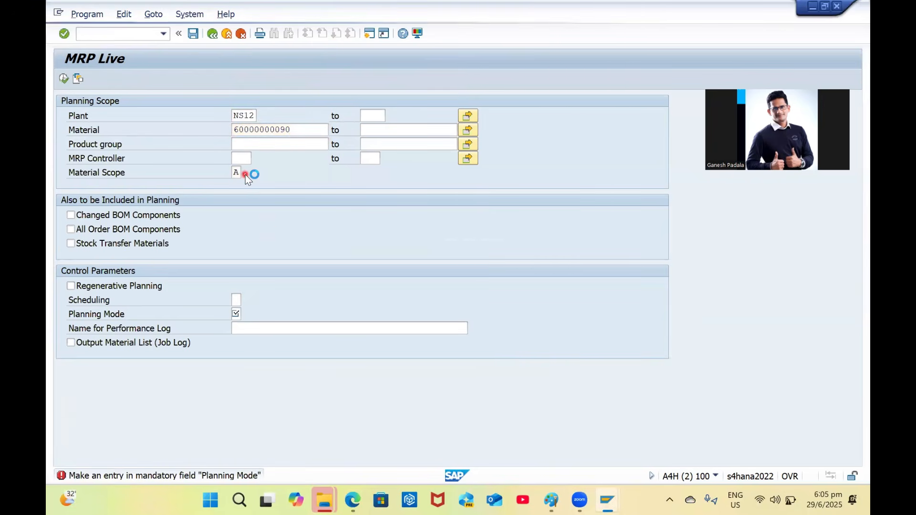
{"action": "left_click", "coordinate": [245, 175]}
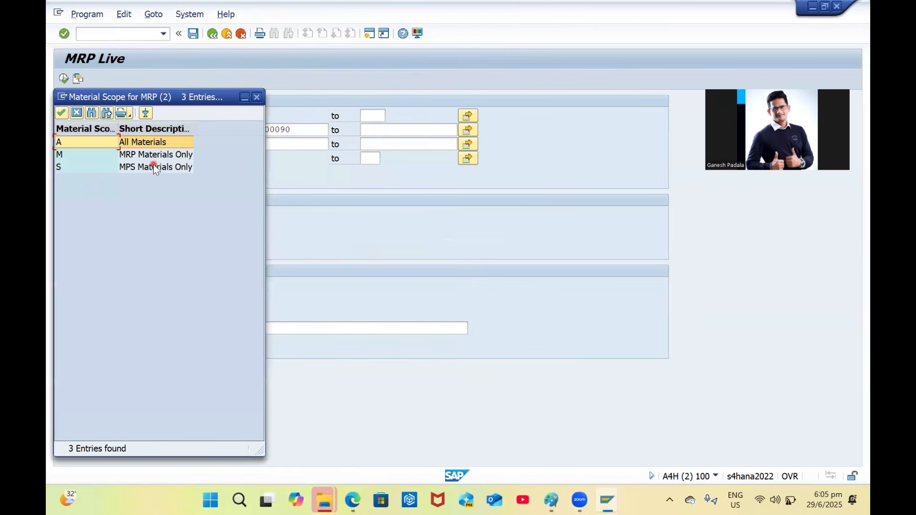
{"action": "double_click", "coordinate": [140, 142]}
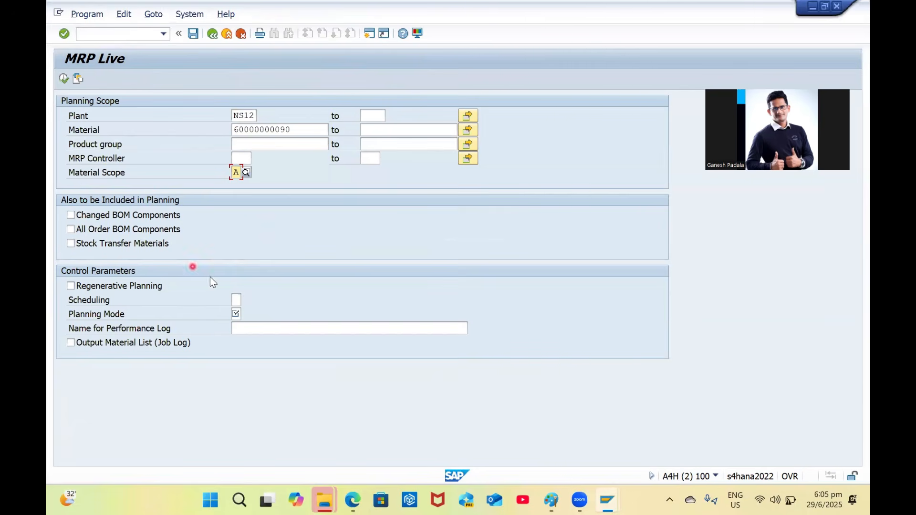
- List the possible planning modes, enlarge the list, and compare Adapt Planning Data with Delete and Recreate Planning Data
{"action": "left_click", "coordinate": [247, 312]}
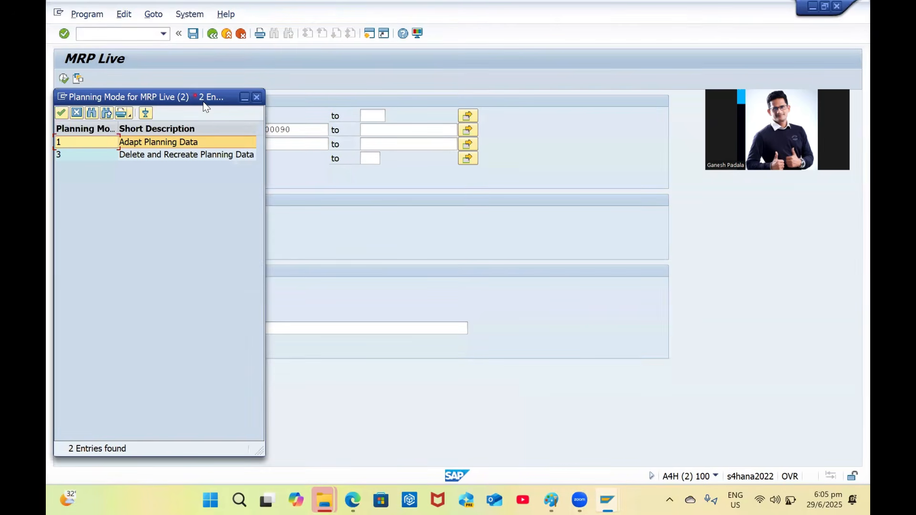
{"action": "left_click_drag", "start_coordinate": [205, 106], "coordinate": [510, 195]}
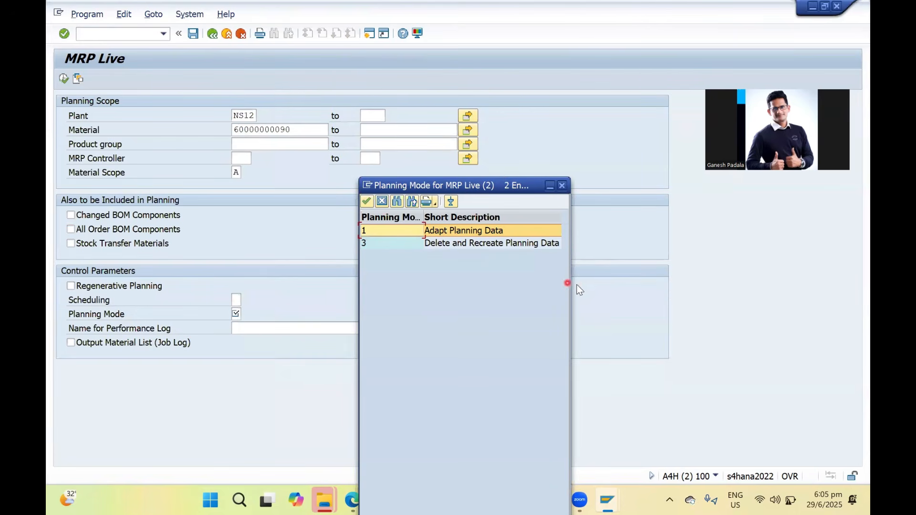
{"action": "left_click_drag", "start_coordinate": [572, 282], "coordinate": [674, 286]}
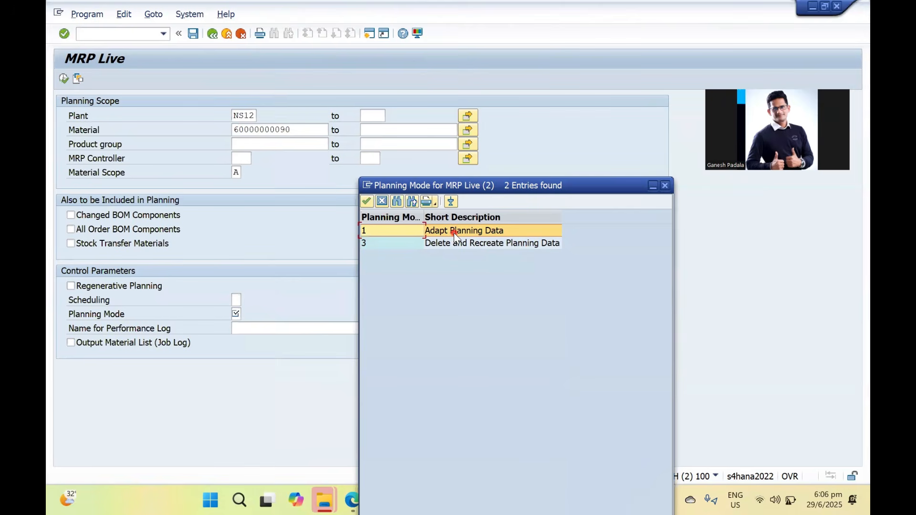
{"action": "left_click", "coordinate": [437, 244]}
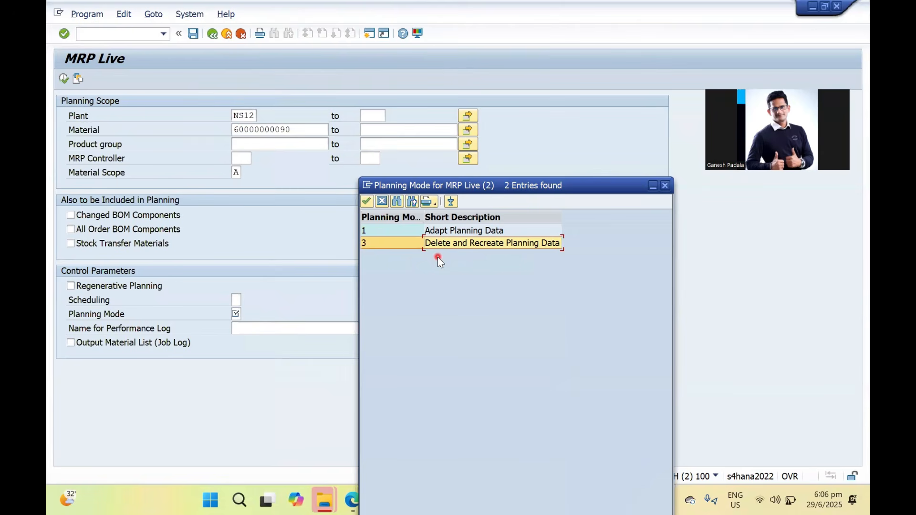
{"action": "left_click", "coordinate": [450, 231]}
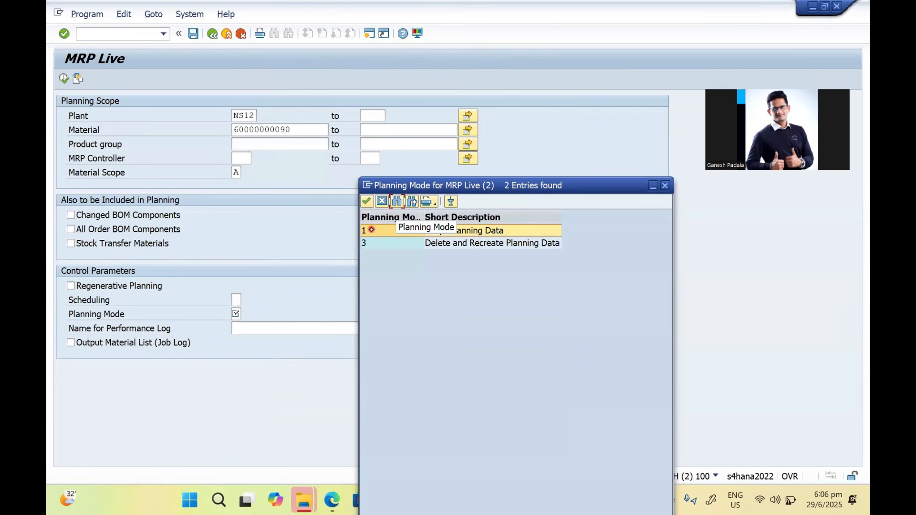
- Annotate Adapt Planning Data with a blue arrow and the handwritten note "No requirement means no changes to existing PR"
{"action": "left_click", "coordinate": [570, 66]}
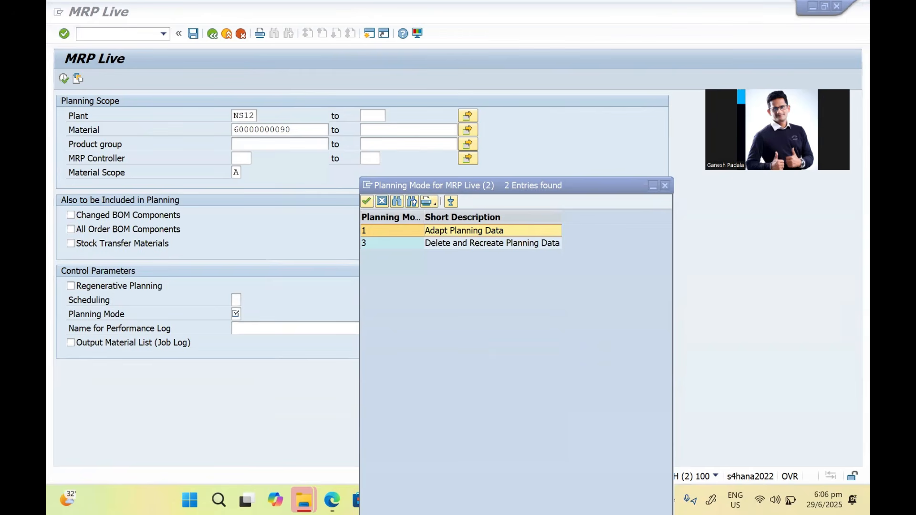
{"action": "left_click_drag", "start_coordinate": [569, 230], "coordinate": [602, 237]}
{"action": "mouse_move", "coordinate": [680, 231]}
{"action": "left_mouse_down"}
{"action": "mouse_move", "coordinate": [682, 217]}
{"action": "mouse_move", "coordinate": [695, 212]}
{"action": "mouse_move", "coordinate": [727, 220]}
{"action": "mouse_move", "coordinate": [802, 201]}
{"action": "mouse_move", "coordinate": [849, 206]}
{"action": "left_mouse_up"}
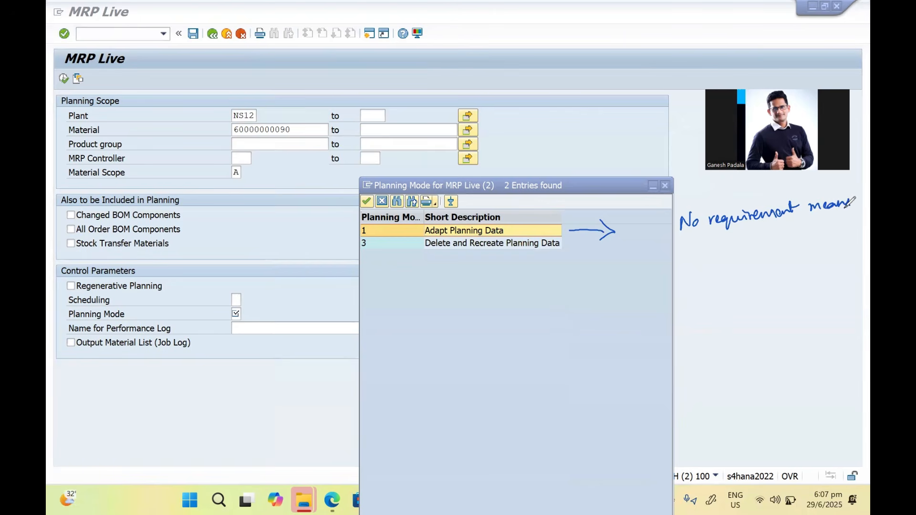
{"action": "mouse_move", "coordinate": [701, 253]}
{"action": "left_mouse_down"}
{"action": "mouse_move", "coordinate": [710, 242]}
{"action": "mouse_move", "coordinate": [737, 250]}
{"action": "mouse_move", "coordinate": [748, 237]}
{"action": "mouse_move", "coordinate": [783, 241]}
{"action": "mouse_move", "coordinate": [864, 217]}
{"action": "mouse_move", "coordinate": [829, 239]}
{"action": "left_mouse_up"}
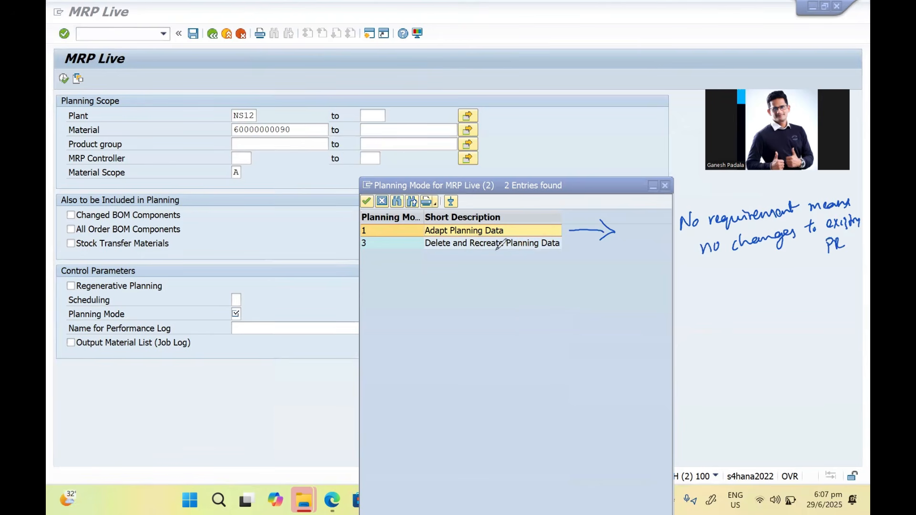
- Switch to the stock/requirements list and circle the purchase requisition entry in red
{"action": "key", "text": "alt+Tab"}
{"action": "key", "text": "alt+Tab"}
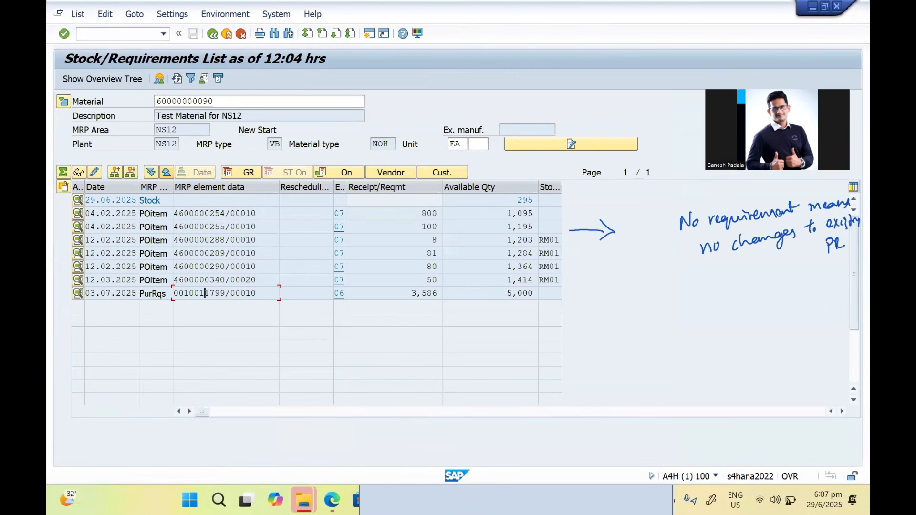
{"action": "key", "text": "alt+Tab"}
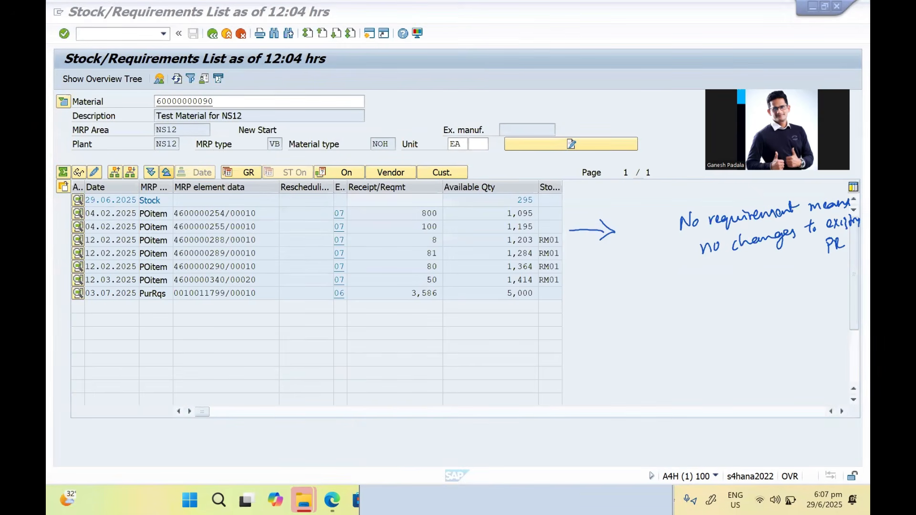
{"action": "mouse_move", "coordinate": [166, 312]}
{"action": "left_mouse_down"}
{"action": "mouse_move", "coordinate": [271, 290]}
{"action": "mouse_move", "coordinate": [191, 321]}
{"action": "mouse_move", "coordinate": [205, 319]}
{"action": "left_mouse_up"}
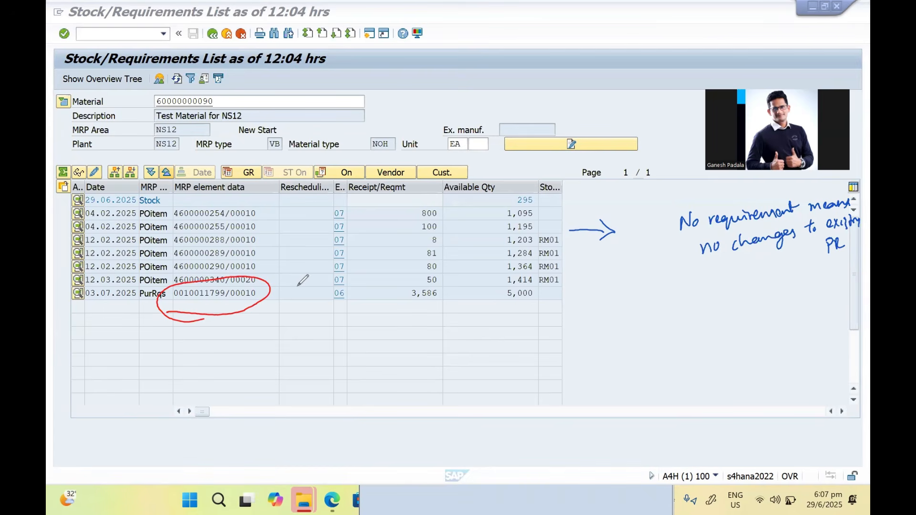
- Return to the planning mode list and annotate Delete and Recreate Planning Data in red: old PR crossed out, new PR with "Same Qty"
{"action": "key", "text": "alt+Tab"}
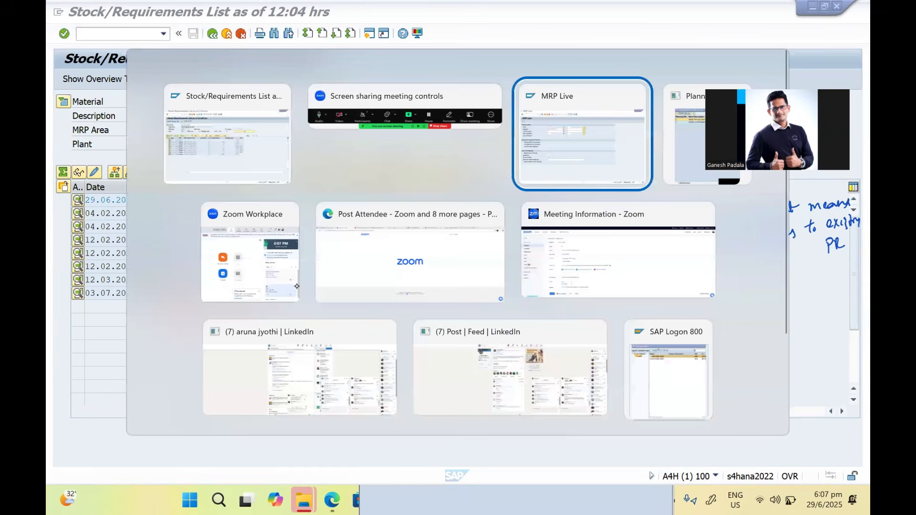
{"action": "key", "text": "Tab"}
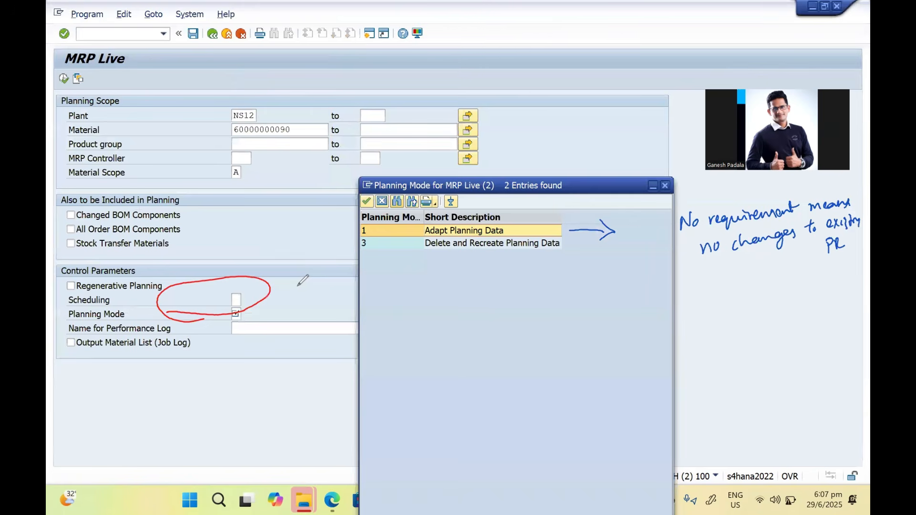
{"action": "mouse_move", "coordinate": [571, 252]}
{"action": "left_mouse_down"}
{"action": "mouse_move", "coordinate": [697, 300]}
{"action": "mouse_move", "coordinate": [695, 311]}
{"action": "mouse_move", "coordinate": [704, 303]}
{"action": "left_mouse_up"}
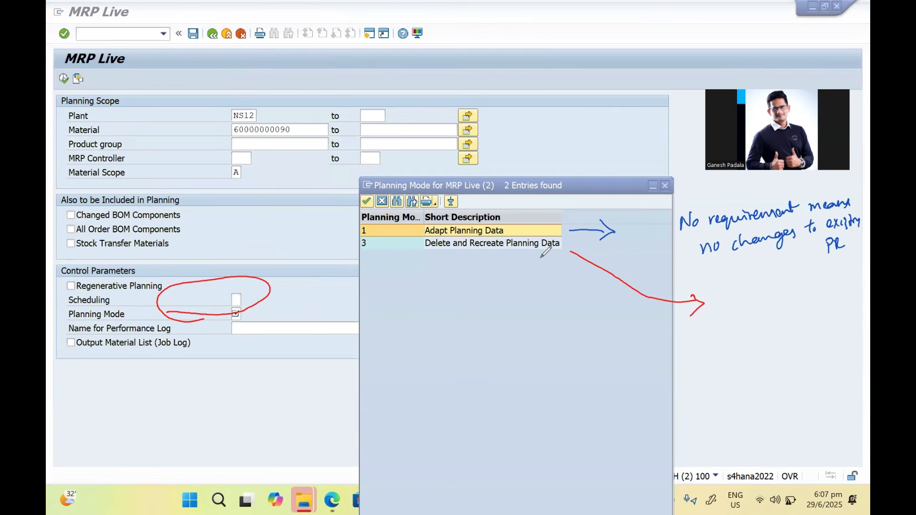
{"action": "mouse_move", "coordinate": [717, 287]}
{"action": "left_mouse_down"}
{"action": "mouse_move", "coordinate": [718, 304]}
{"action": "mouse_move", "coordinate": [810, 265]}
{"action": "mouse_move", "coordinate": [823, 273]}
{"action": "left_mouse_up"}
{"action": "mouse_move", "coordinate": [829, 265]}
{"action": "left_mouse_down"}
{"action": "mouse_move", "coordinate": [761, 318]}
{"action": "mouse_move", "coordinate": [781, 308]}
{"action": "left_mouse_up"}
{"action": "mouse_move", "coordinate": [720, 346]}
{"action": "left_mouse_down"}
{"action": "mouse_move", "coordinate": [721, 363]}
{"action": "mouse_move", "coordinate": [747, 354]}
{"action": "left_mouse_up"}
{"action": "mouse_move", "coordinate": [687, 362]}
{"action": "left_mouse_down"}
{"action": "mouse_move", "coordinate": [685, 376]}
{"action": "mouse_move", "coordinate": [697, 357]}
{"action": "mouse_move", "coordinate": [724, 351]}
{"action": "left_mouse_up"}
{"action": "mouse_move", "coordinate": [774, 325]}
{"action": "left_mouse_down"}
{"action": "mouse_move", "coordinate": [769, 347]}
{"action": "mouse_move", "coordinate": [825, 314]}
{"action": "mouse_move", "coordinate": [816, 322]}
{"action": "mouse_move", "coordinate": [833, 323]}
{"action": "left_mouse_up"}
{"action": "left_click_drag", "start_coordinate": [836, 313], "coordinate": [840, 328]}
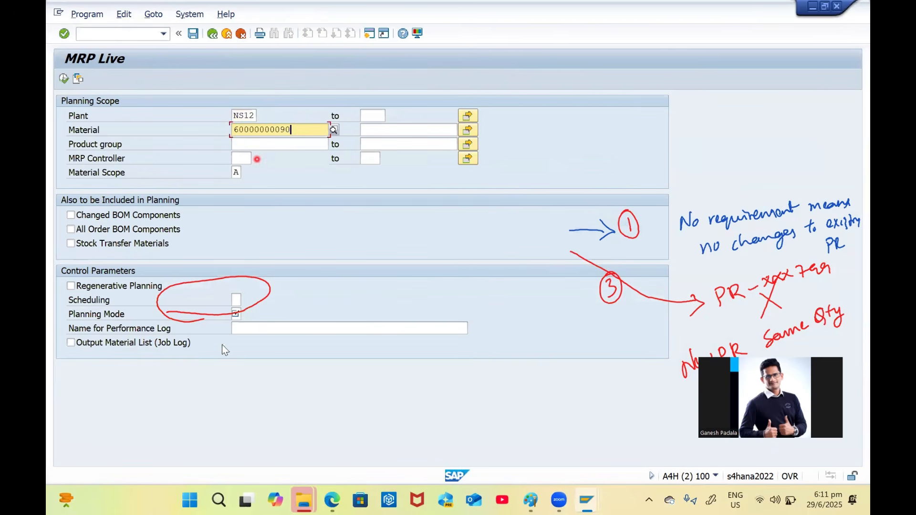
- Set the planning mode to 3, acknowledge the information message, and execute the MRP Live run
{"action": "type", "text": "3"}
{"action": "key", "text": "Return"}
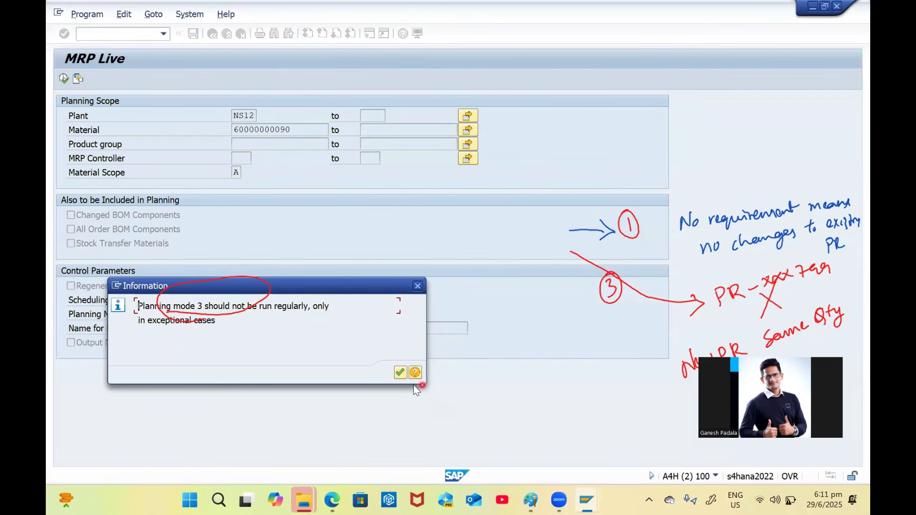
{"action": "left_click", "coordinate": [400, 373]}
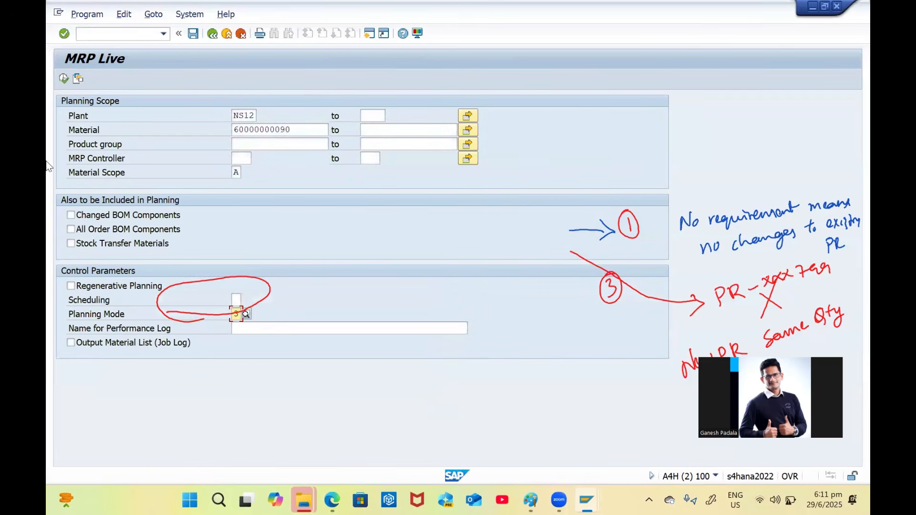
{"action": "left_click", "coordinate": [64, 79]}
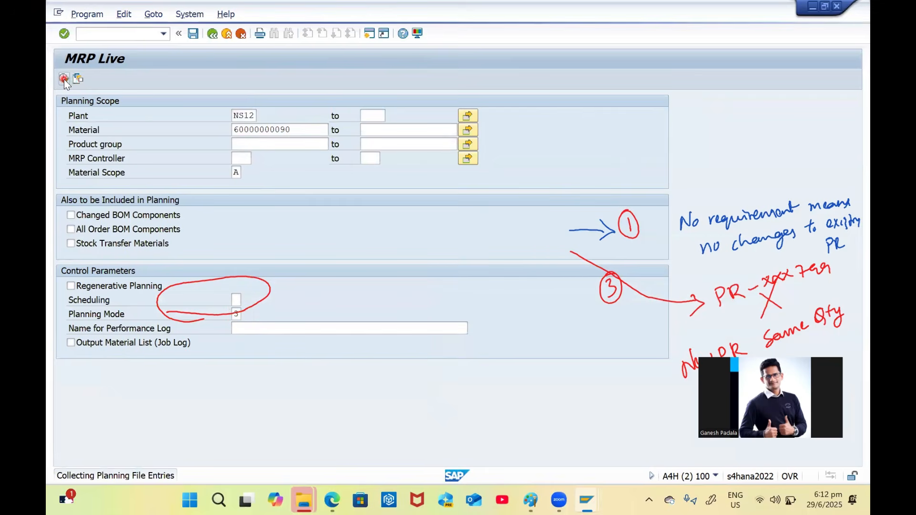
{"action": "left_click", "coordinate": [259, 262]}
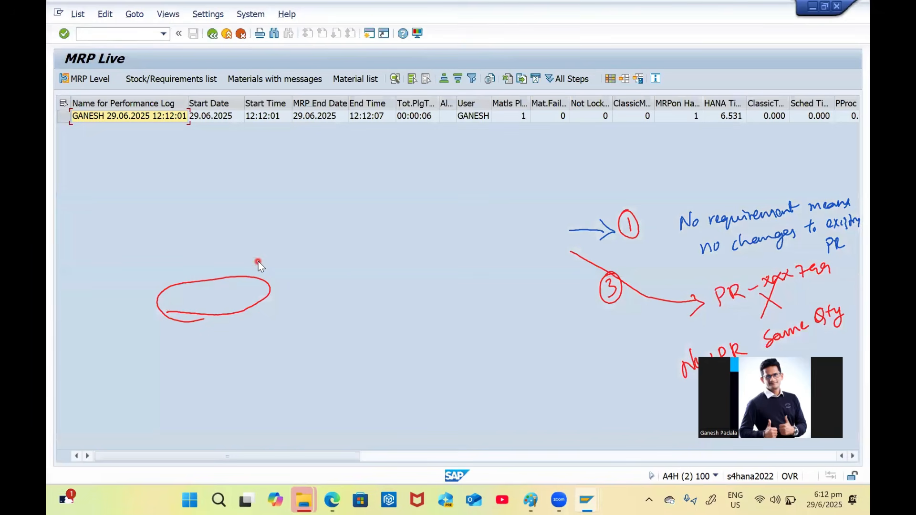
- Switch to the purchase requisition display session and reload the same requisition to check whether it still exists
{"action": "key", "text": "alt+Tab"}
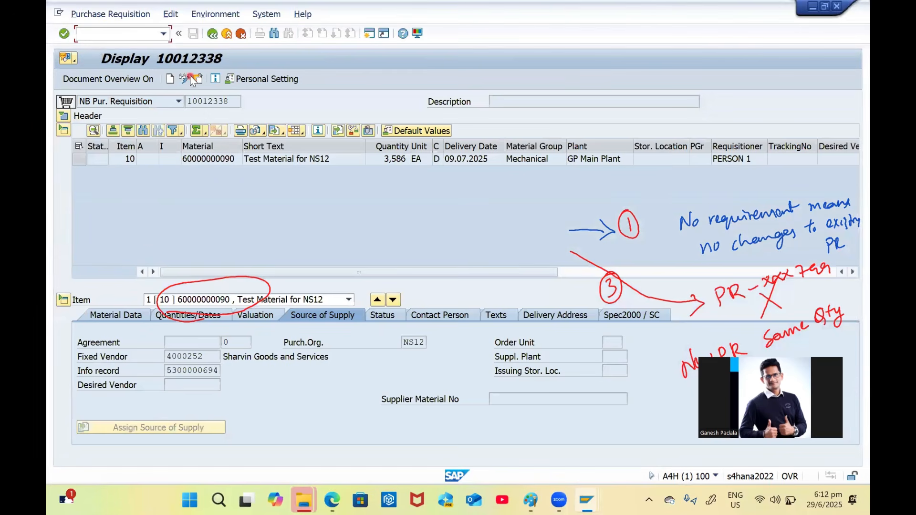
{"action": "left_click", "coordinate": [197, 79]}
{"action": "key", "text": "Return"}
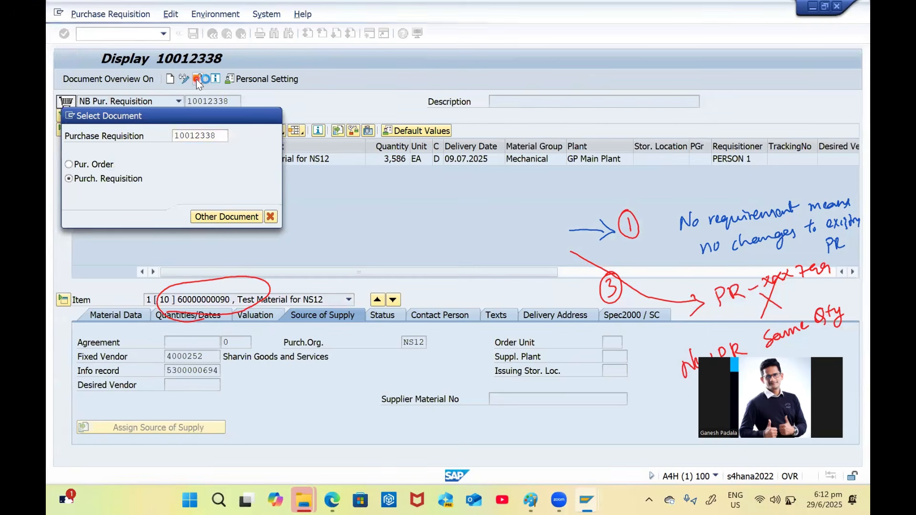
- Replace the requisition display with the stock/requirements list transaction (MD04)
{"action": "left_click", "coordinate": [89, 36]}
{"action": "type", "text": "/NMD04"}
{"action": "key", "text": "Return"}
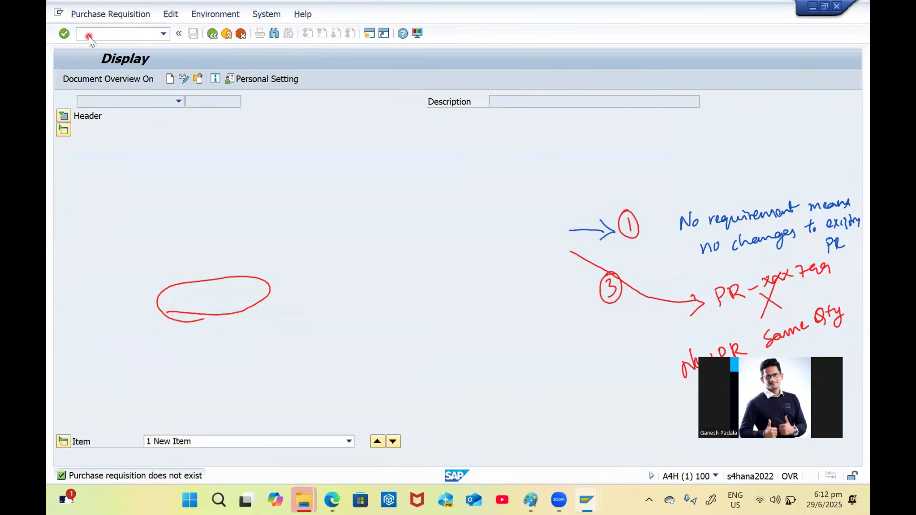
{"action": "key", "text": "Return"}
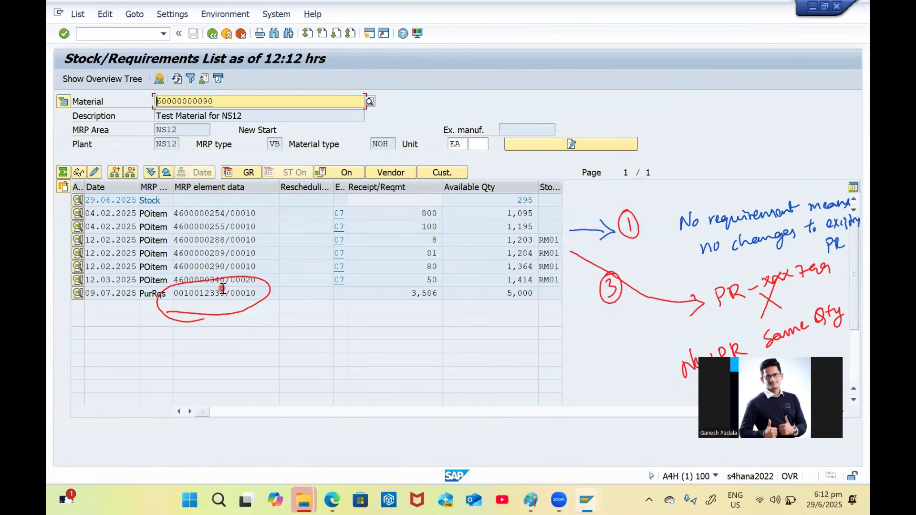
{"action": "key", "text": "alt+Tab"}
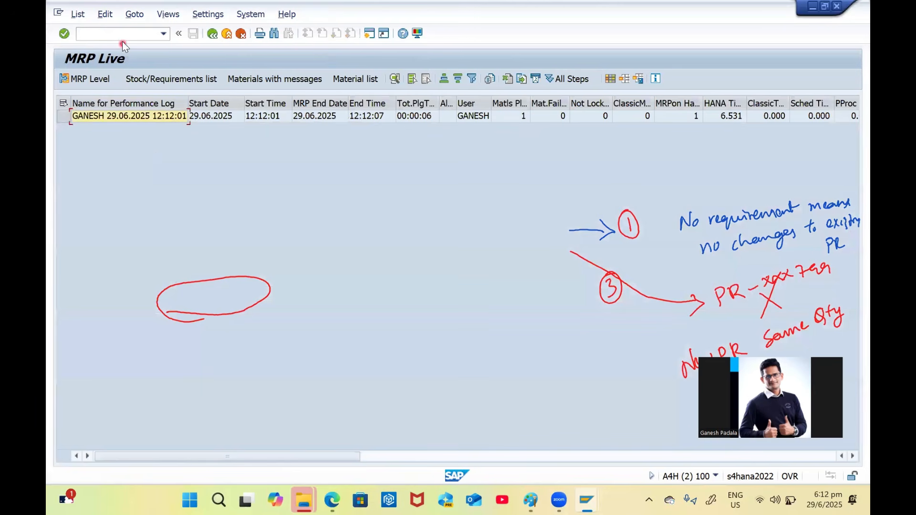
{"action": "key", "text": "Return"}
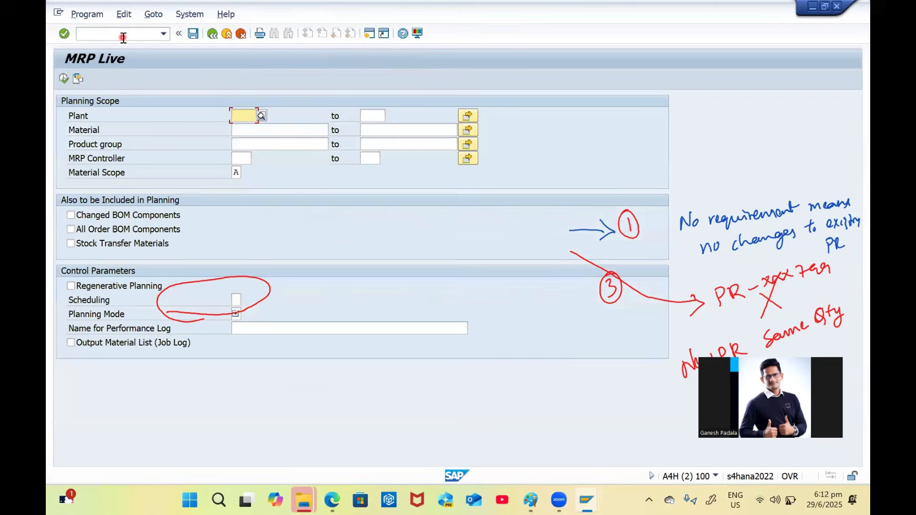
{"action": "left_click", "coordinate": [252, 128]}
{"action": "left_click", "coordinate": [247, 129]}
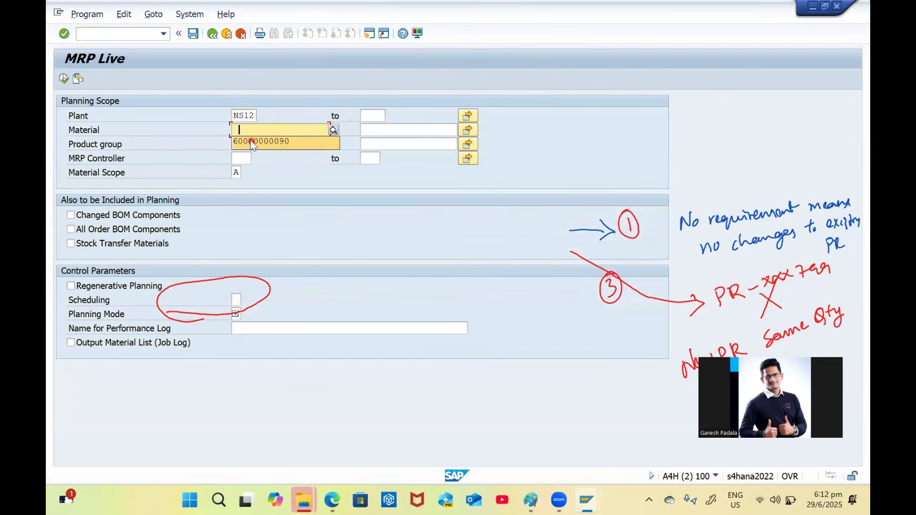
{"action": "left_click", "coordinate": [251, 142]}
{"action": "left_click", "coordinate": [236, 302]}
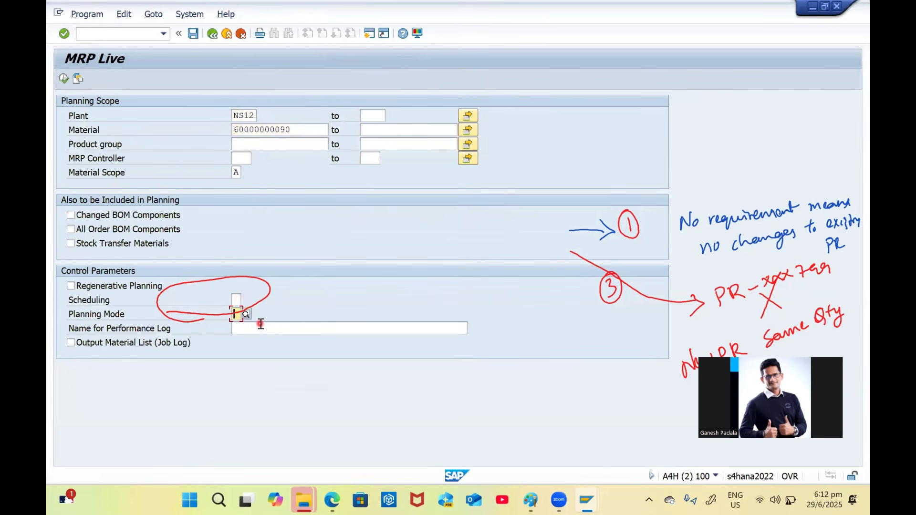
{"action": "left_click", "coordinate": [64, 79]}
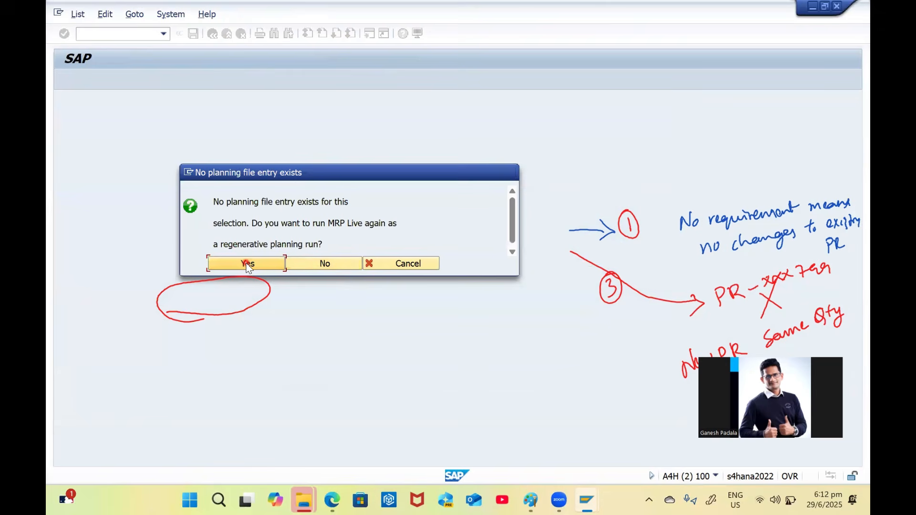
{"action": "left_click", "coordinate": [247, 263]}
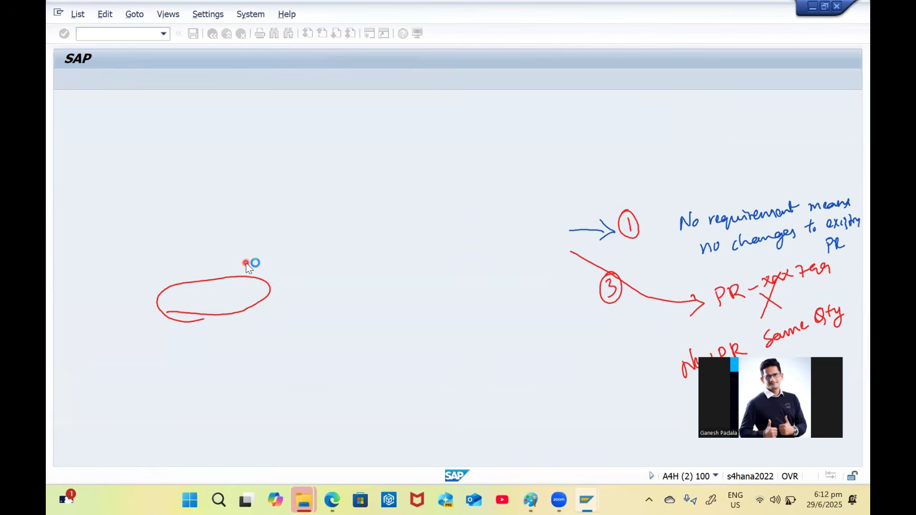
- Return to the stock/requirements list session, refresh the list, and reopen it through its transaction to check the purchase requisition
{"action": "key", "text": "alt+Tab"}
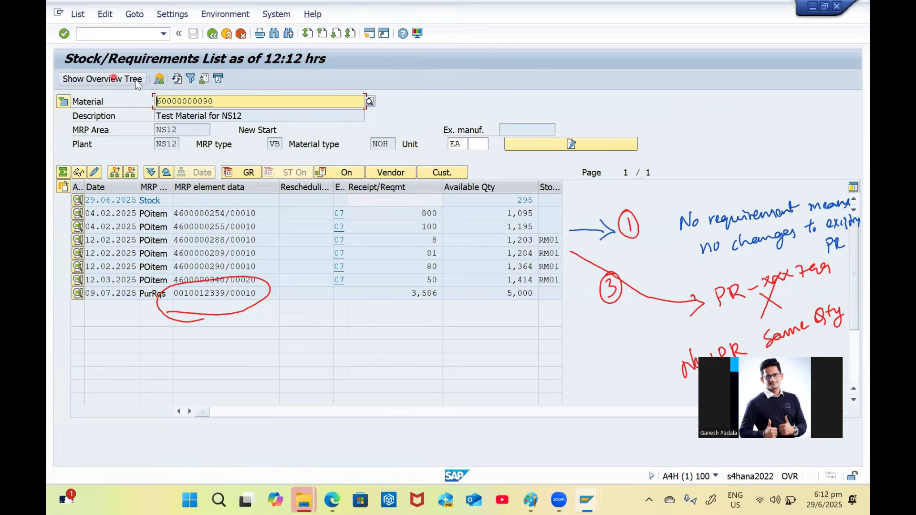
{"action": "left_click", "coordinate": [177, 80]}
{"action": "left_click", "coordinate": [179, 82]}
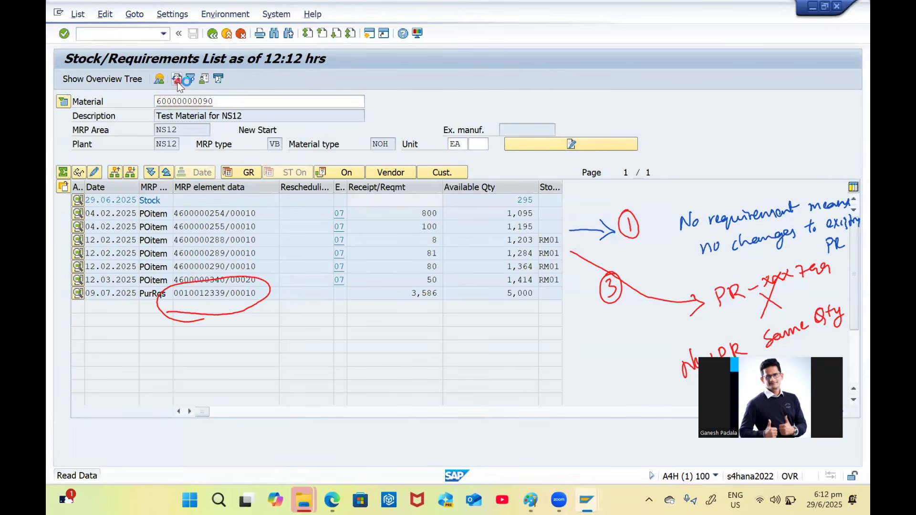
{"action": "left_click", "coordinate": [126, 33]}
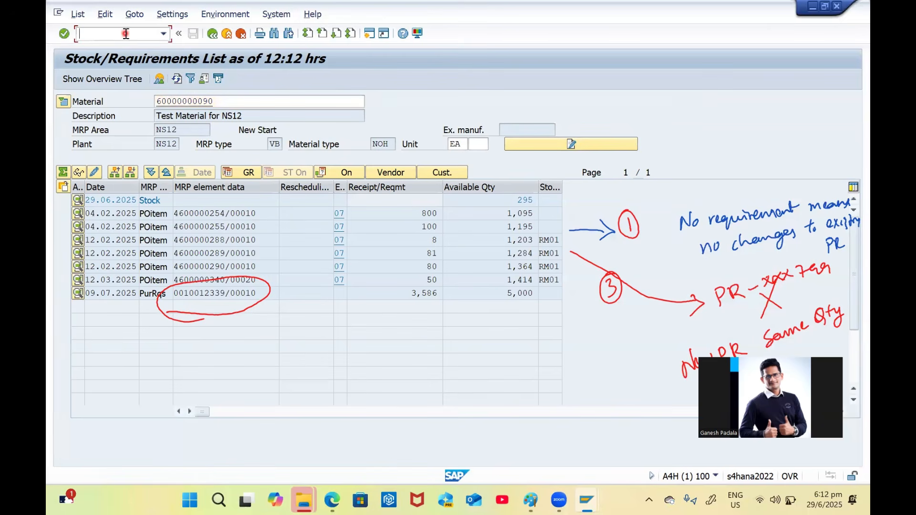
{"action": "type", "text": "/NMD0"}
{"action": "key", "text": "Return"}
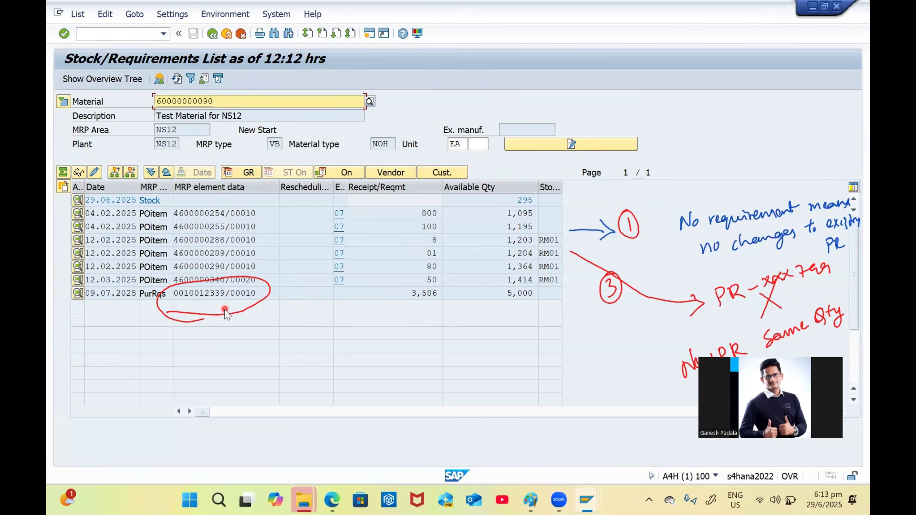
{"action": "key", "text": "F3"}
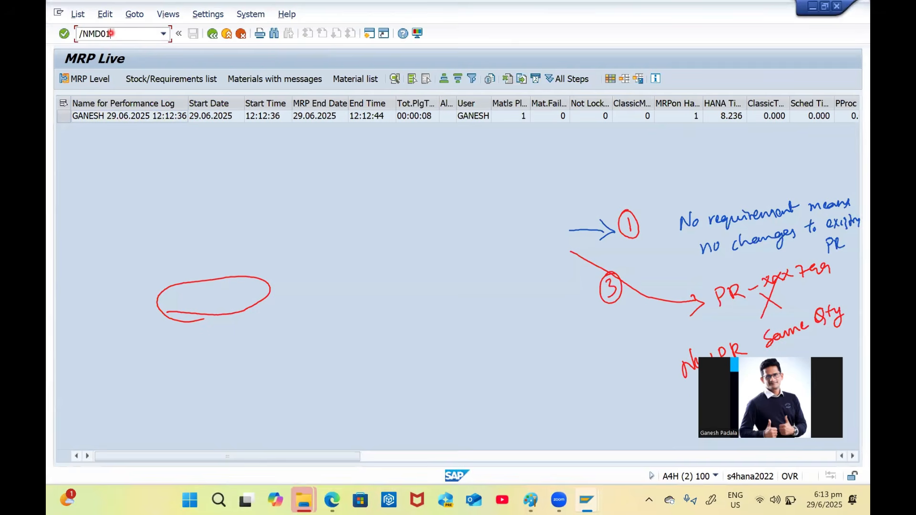
{"action": "key", "text": "F3"}
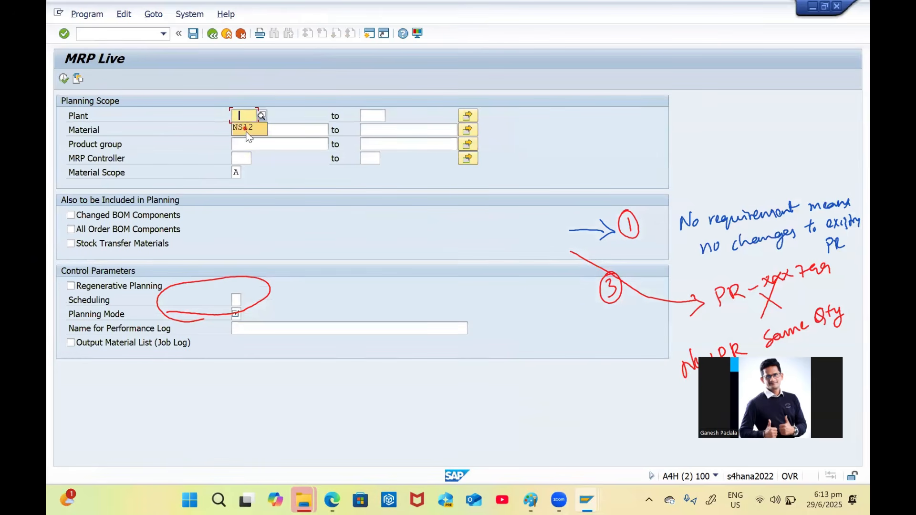
{"action": "left_click", "coordinate": [247, 135]}
{"action": "left_click", "coordinate": [267, 142]}
{"action": "left_click", "coordinate": [237, 313]}
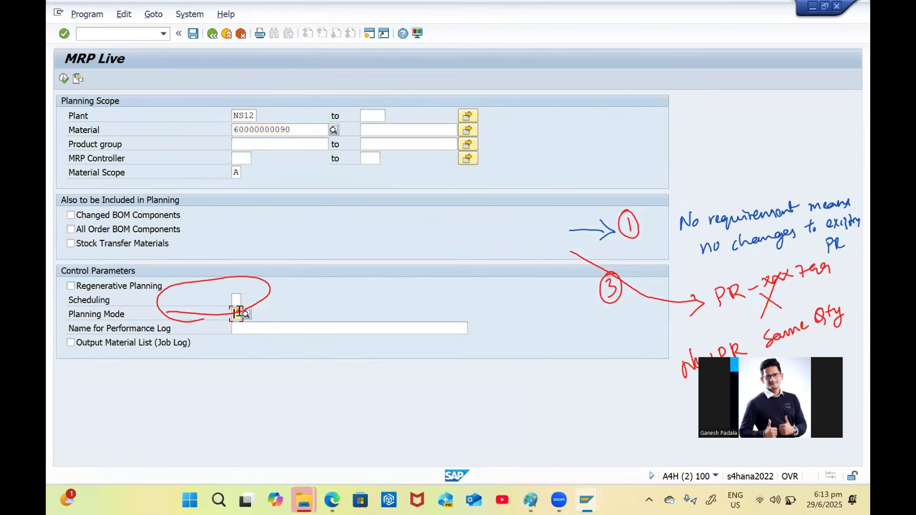
{"action": "left_click", "coordinate": [247, 314]}
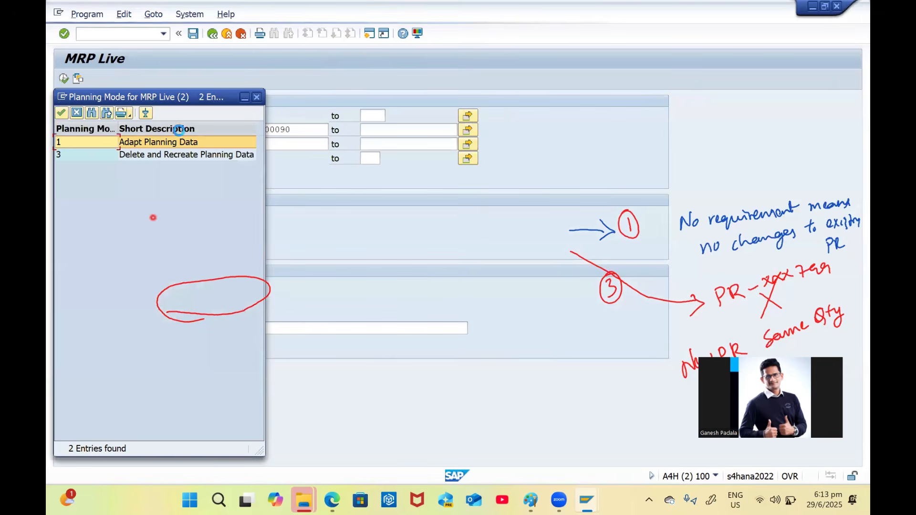
{"action": "double_click", "coordinate": [149, 155]}
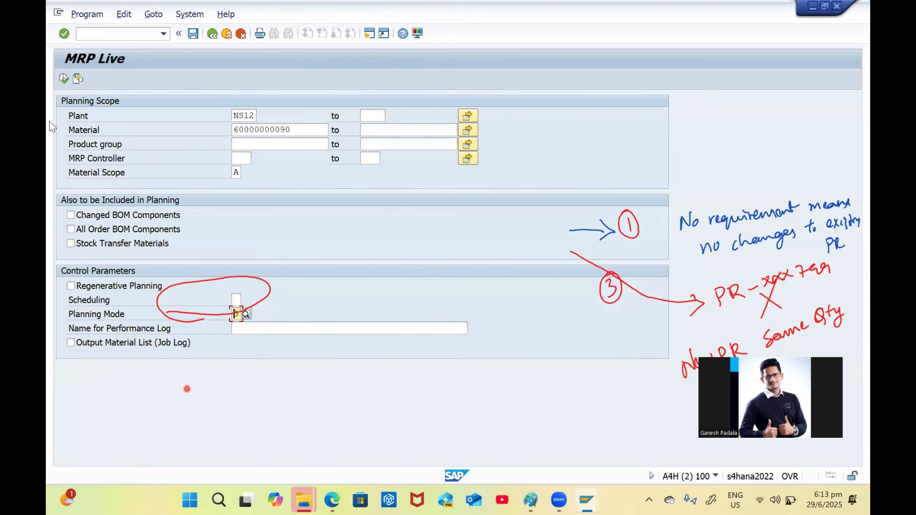
{"action": "left_click", "coordinate": [63, 81]}
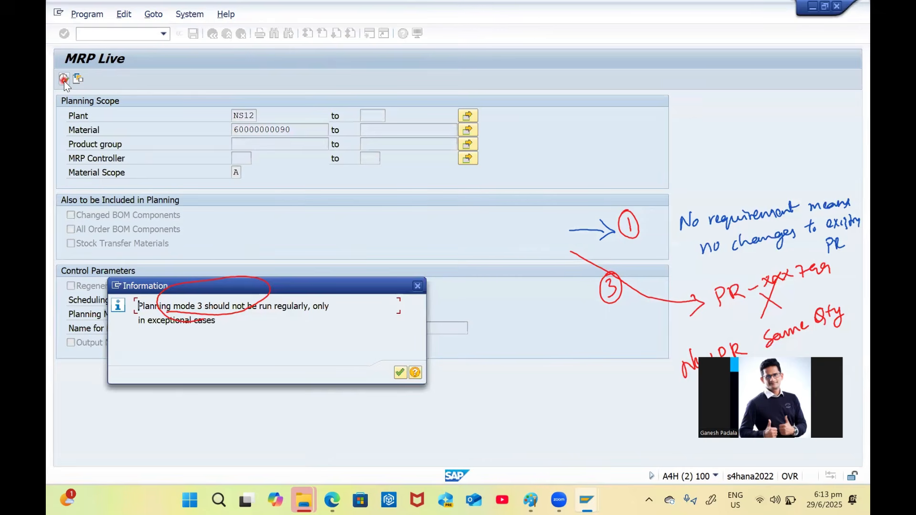
{"action": "key", "text": "Return"}
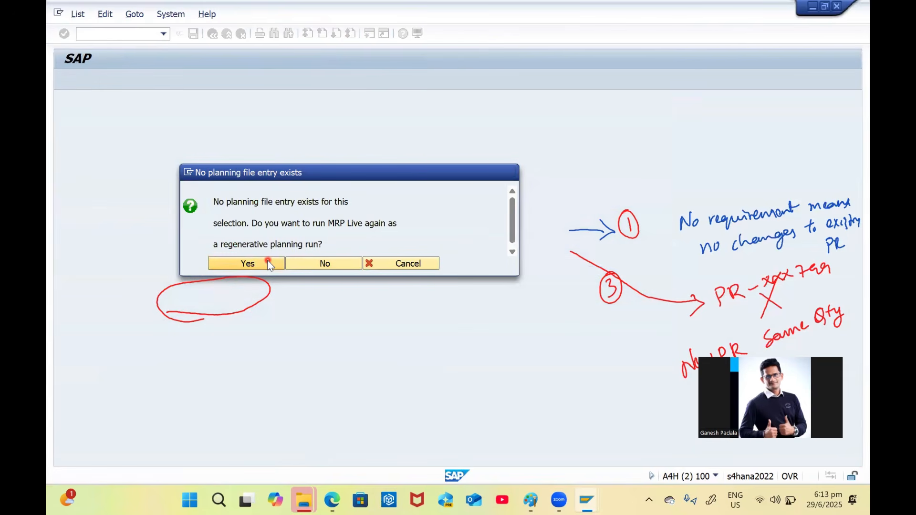
{"action": "left_click", "coordinate": [271, 264]}
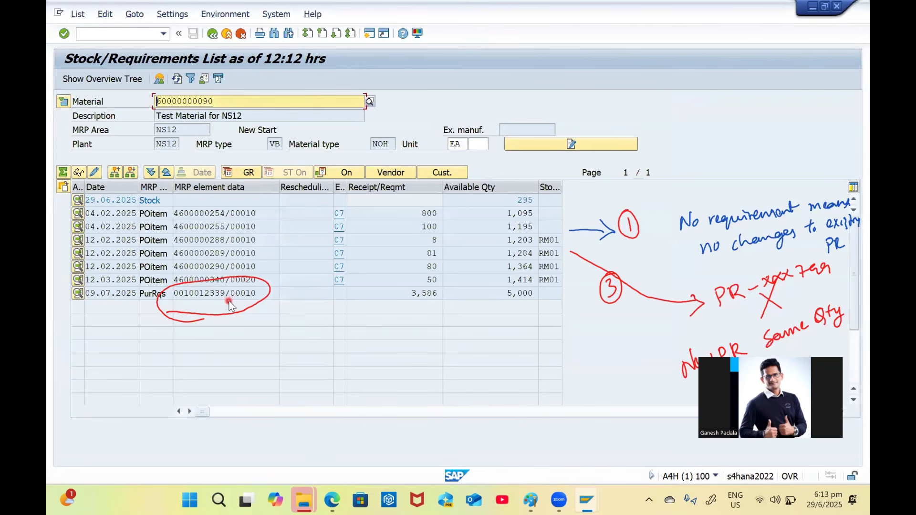
- Switch from the MRP Live results to the stock/requirements list and refresh it to compare the purchase requisition number
{"action": "key", "text": "F3"}
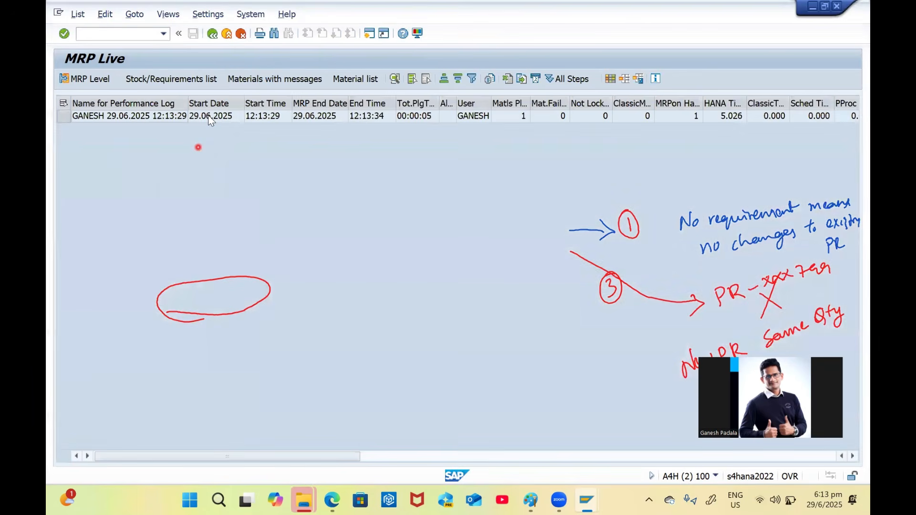
{"action": "key", "text": "alt+Tab"}
{"action": "left_click", "coordinate": [177, 79]}
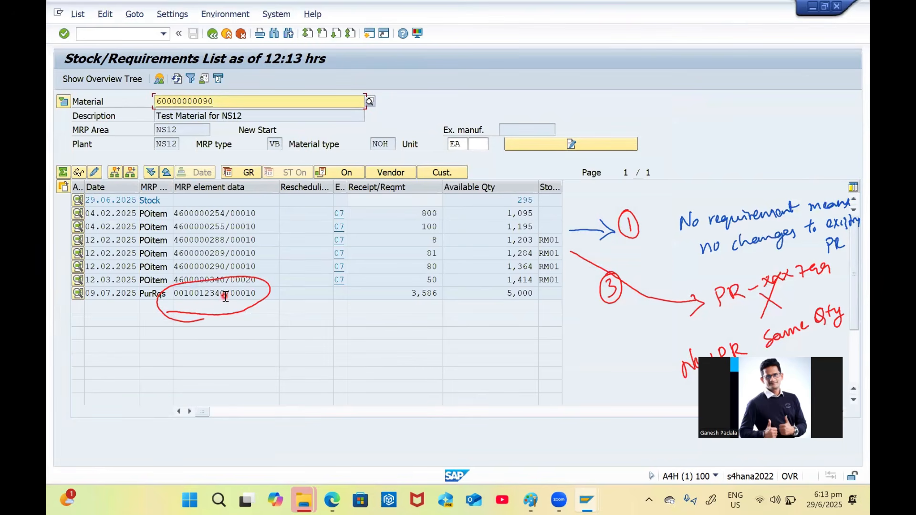
{"action": "key", "text": "alt+Tab"}
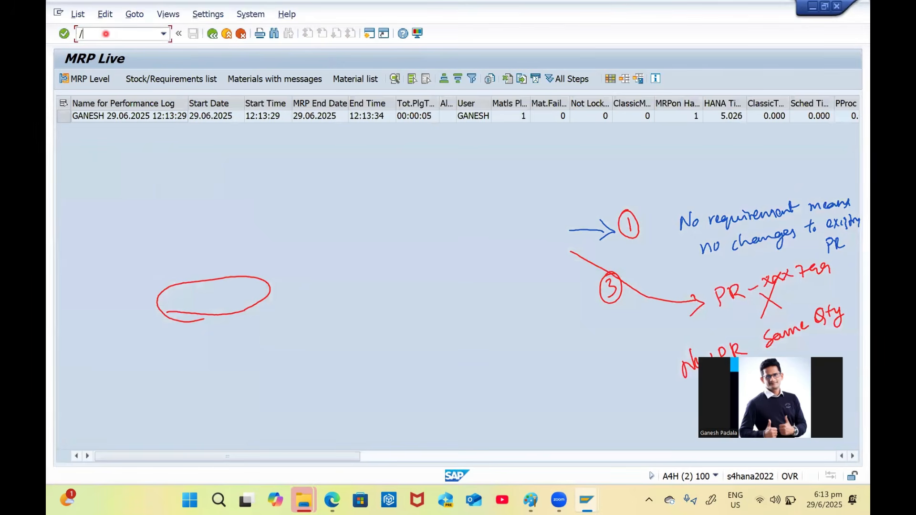
{"action": "key", "text": "F3"}
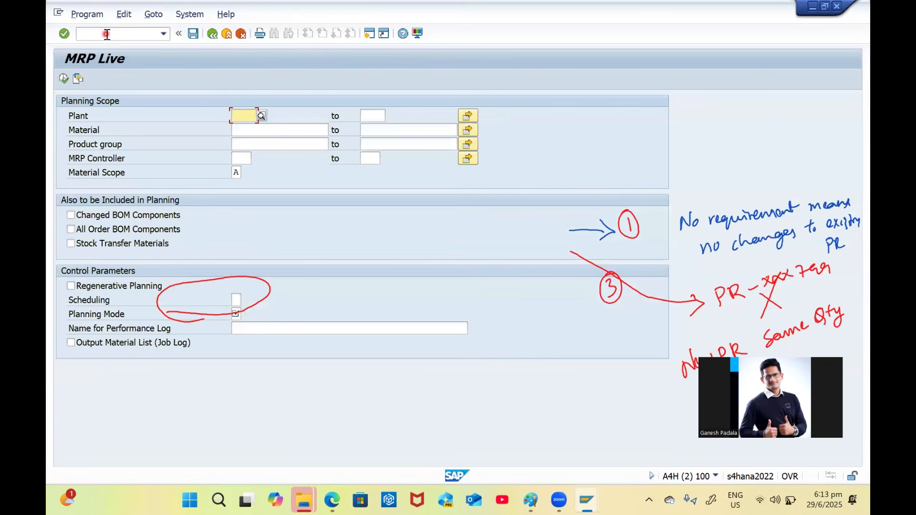
{"action": "left_click", "coordinate": [250, 130]}
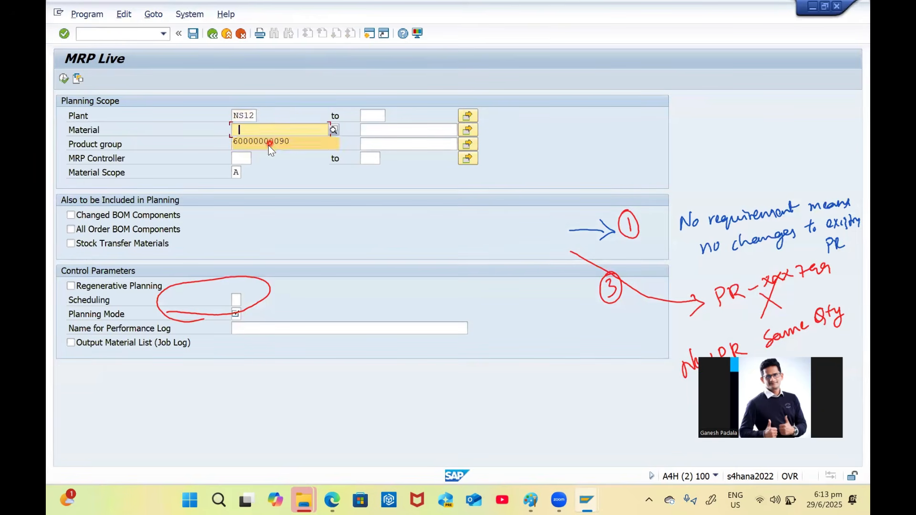
{"action": "left_click", "coordinate": [265, 144]}
{"action": "left_click", "coordinate": [243, 316]}
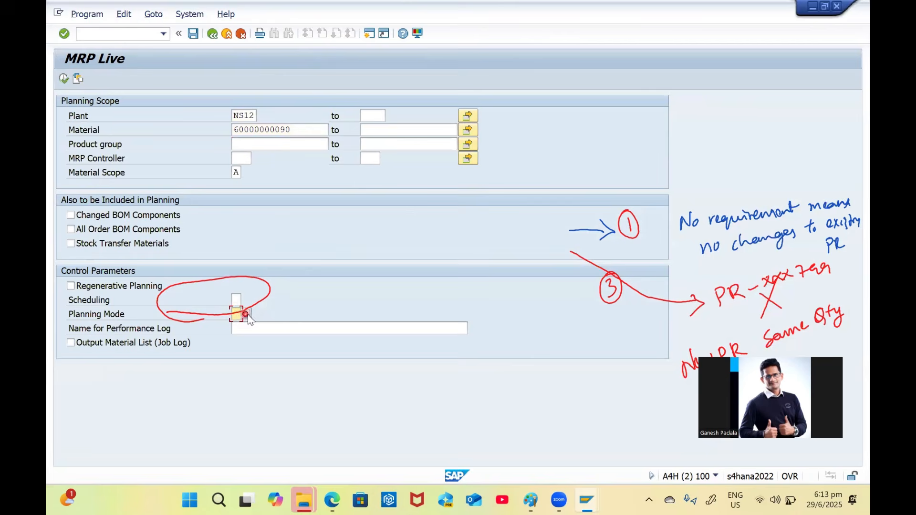
{"action": "left_click", "coordinate": [246, 314]}
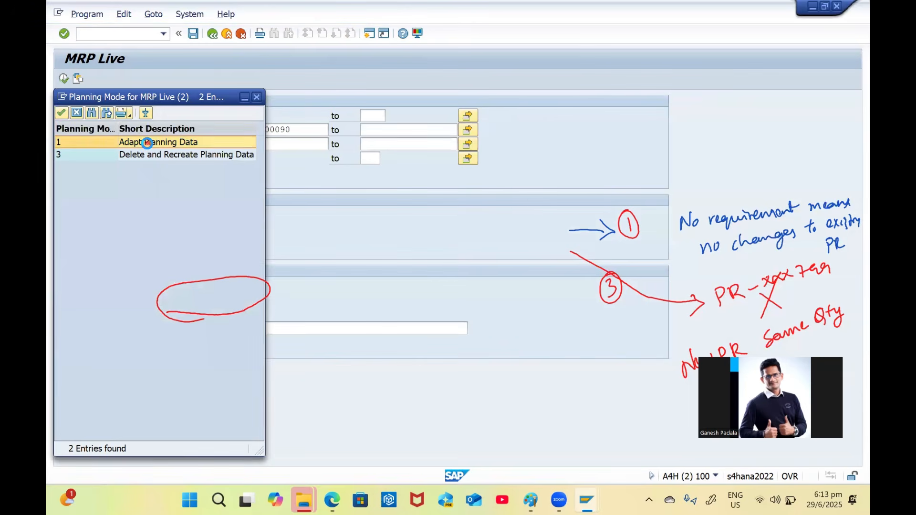
{"action": "double_click", "coordinate": [147, 142]}
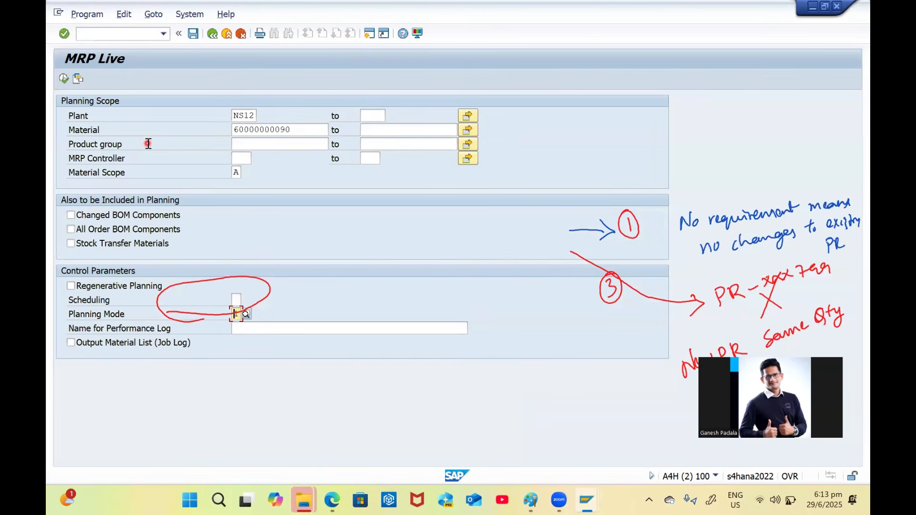
{"action": "left_click", "coordinate": [63, 78]}
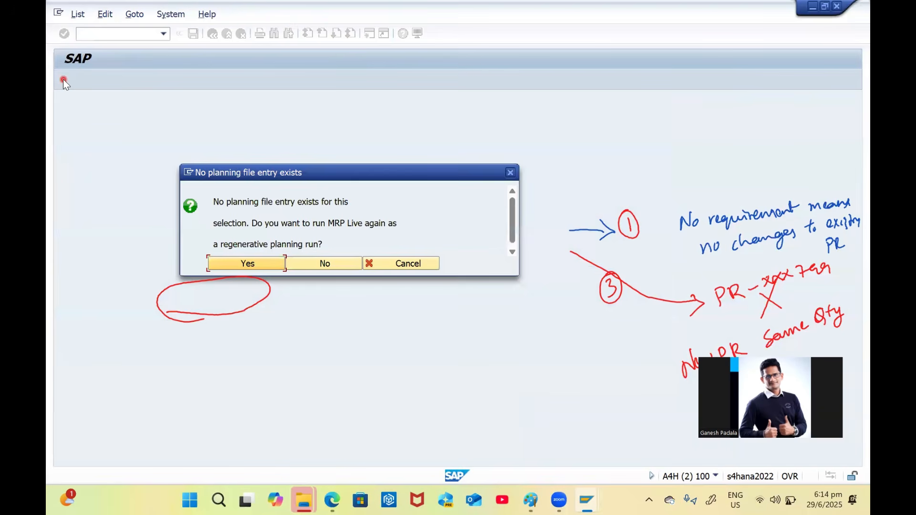
{"action": "left_click", "coordinate": [264, 265]}
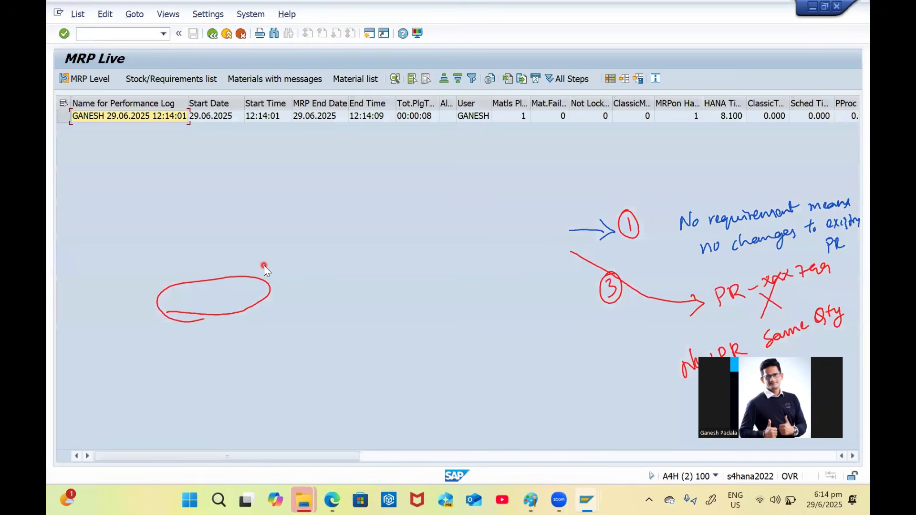
- Refresh the stock/requirements list after the mode 1 run and reload it with transaction MD04 to examine the purchase requisition
{"action": "key", "text": "alt+Tab"}
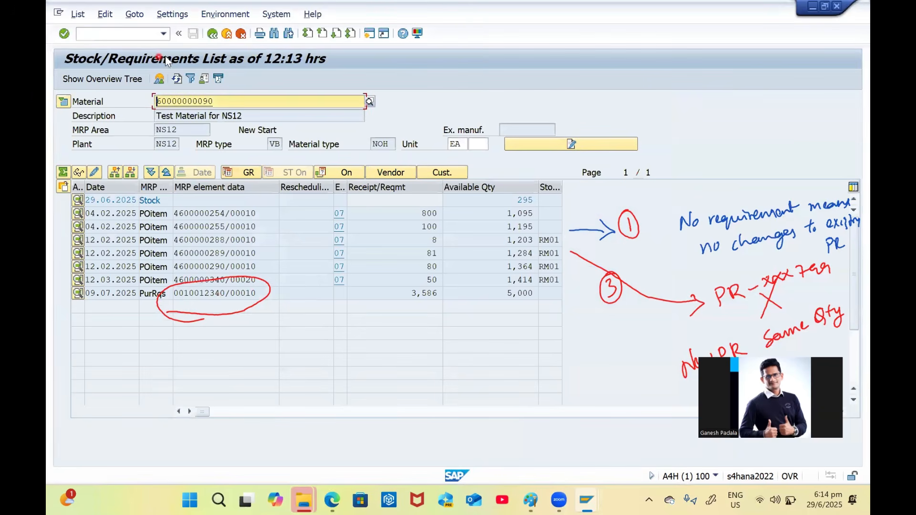
{"action": "left_click", "coordinate": [177, 78]}
{"action": "left_click", "coordinate": [176, 79]}
{"action": "left_click_drag", "start_coordinate": [215, 294], "coordinate": [252, 294]}
{"action": "left_click", "coordinate": [135, 33]}
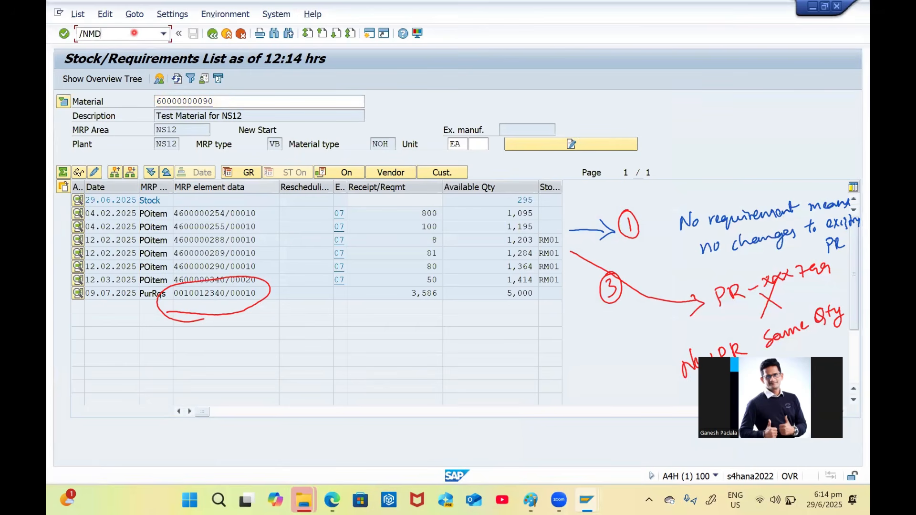
{"action": "type", "text": "/NMD04"}
{"action": "key", "text": "Return"}
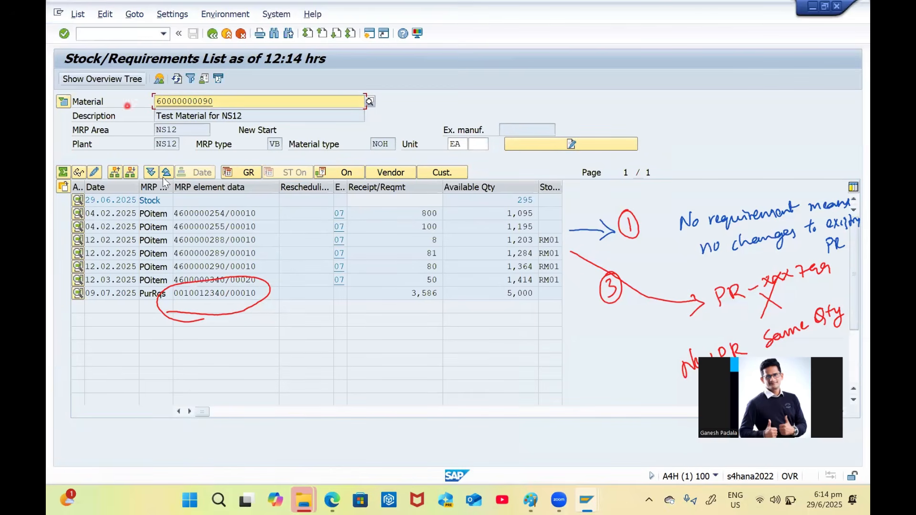
- Open the 800 EA purchase order dated 04.02.2025 for changing from the stock/requirements list, delete item 10, and save the order
{"action": "double_click", "coordinate": [200, 214]}
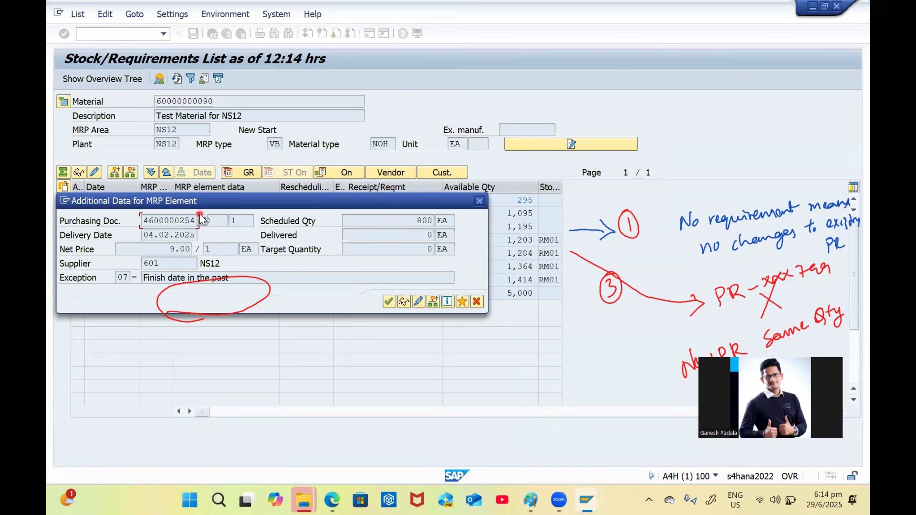
{"action": "left_click", "coordinate": [421, 306]}
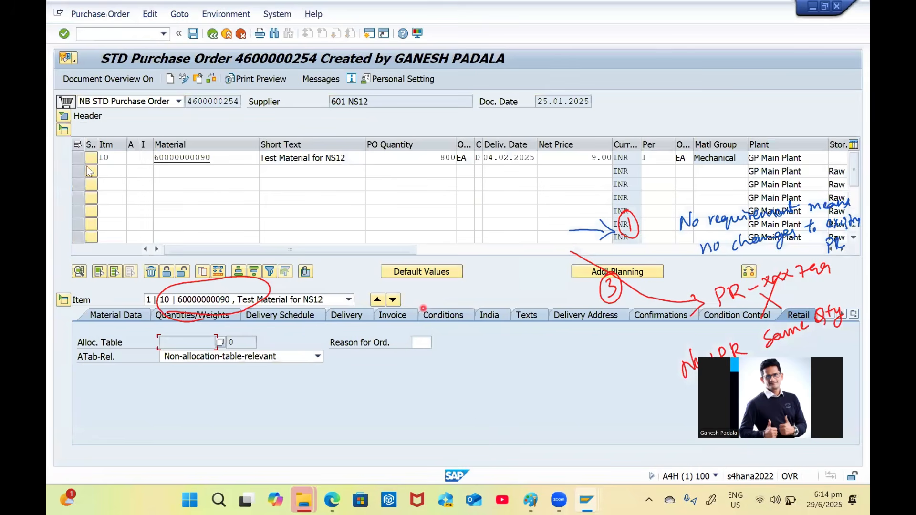
{"action": "left_click", "coordinate": [78, 157]}
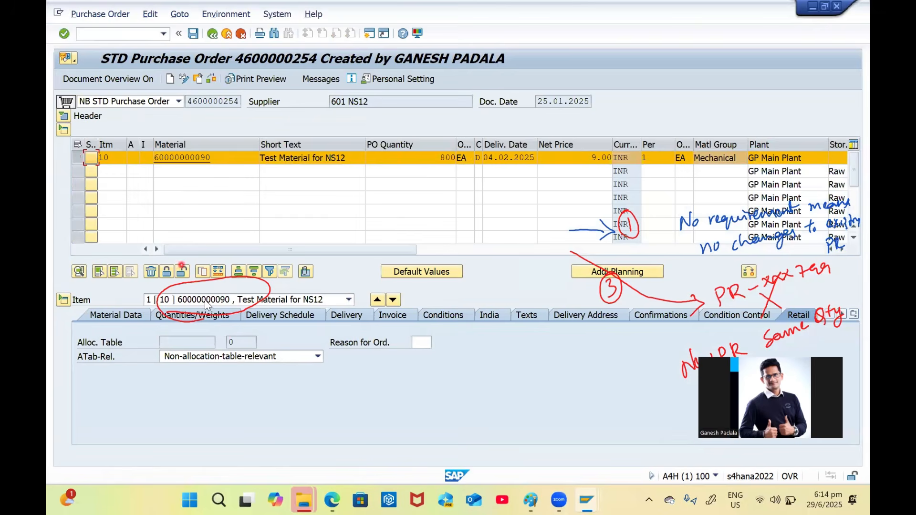
{"action": "left_click", "coordinate": [151, 271]}
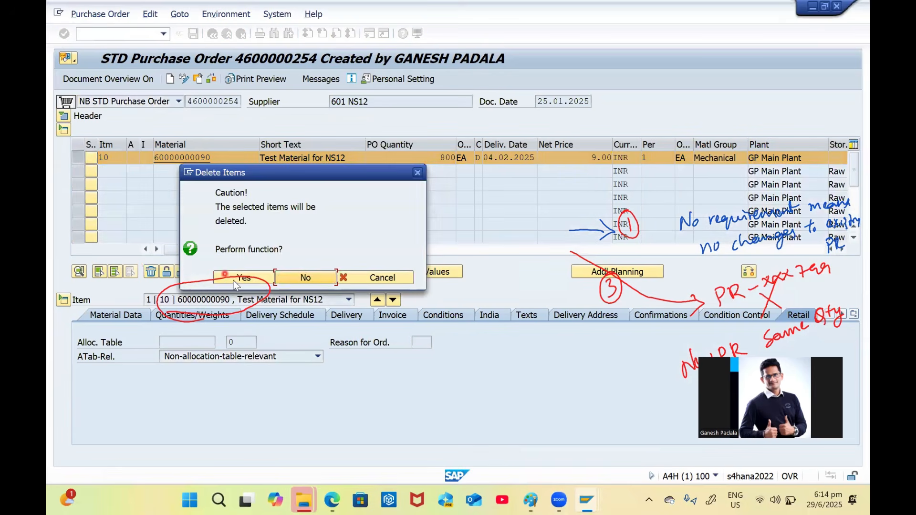
{"action": "left_click", "coordinate": [240, 279]}
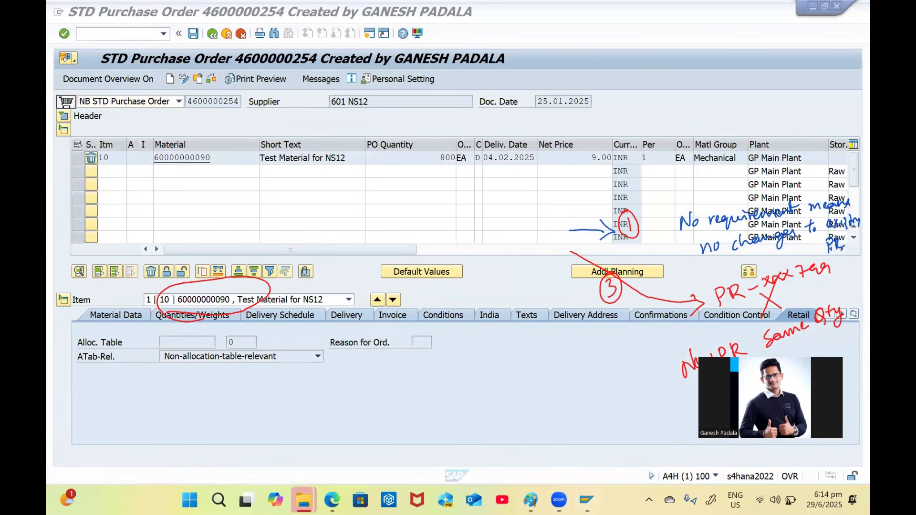
{"action": "mouse_move", "coordinate": [621, 222]}
{"action": "left_mouse_down"}
{"action": "mouse_move", "coordinate": [762, 250]}
{"action": "mouse_move", "coordinate": [706, 210]}
{"action": "mouse_move", "coordinate": [726, 232]}
{"action": "mouse_move", "coordinate": [743, 206]}
{"action": "mouse_move", "coordinate": [828, 220]}
{"action": "mouse_move", "coordinate": [742, 327]}
{"action": "mouse_move", "coordinate": [821, 318]}
{"action": "mouse_move", "coordinate": [827, 290]}
{"action": "mouse_move", "coordinate": [644, 299]}
{"action": "mouse_move", "coordinate": [842, 234]}
{"action": "mouse_move", "coordinate": [341, 292]}
{"action": "mouse_move", "coordinate": [239, 283]}
{"action": "mouse_move", "coordinate": [200, 209]}
{"action": "left_mouse_up"}
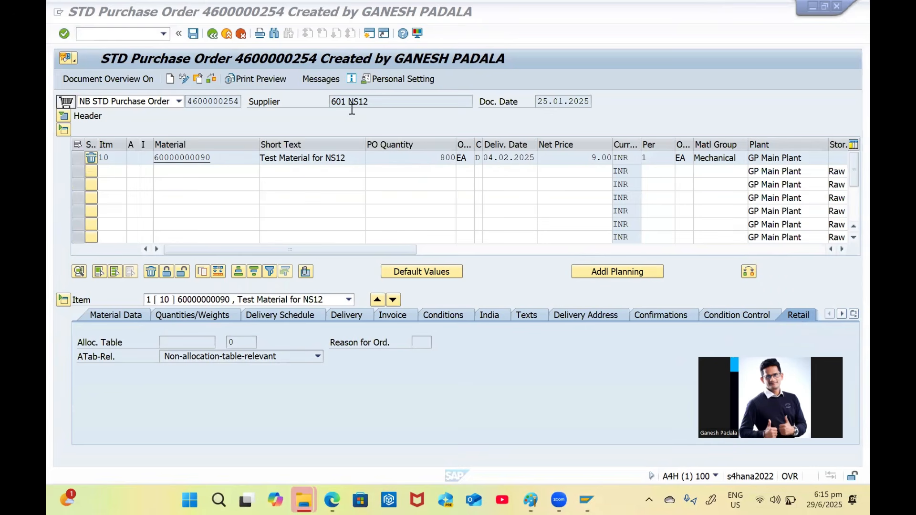
{"action": "left_click", "coordinate": [193, 33]}
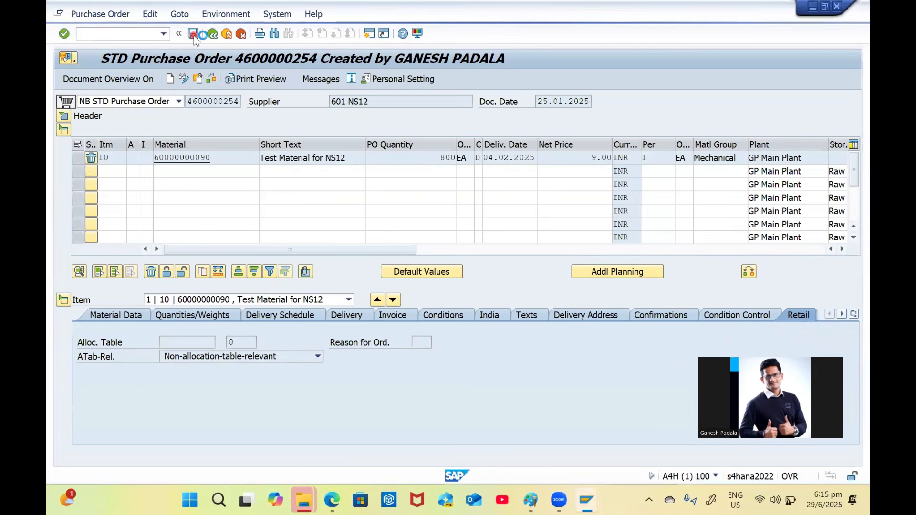
{"action": "left_click", "coordinate": [230, 250]}
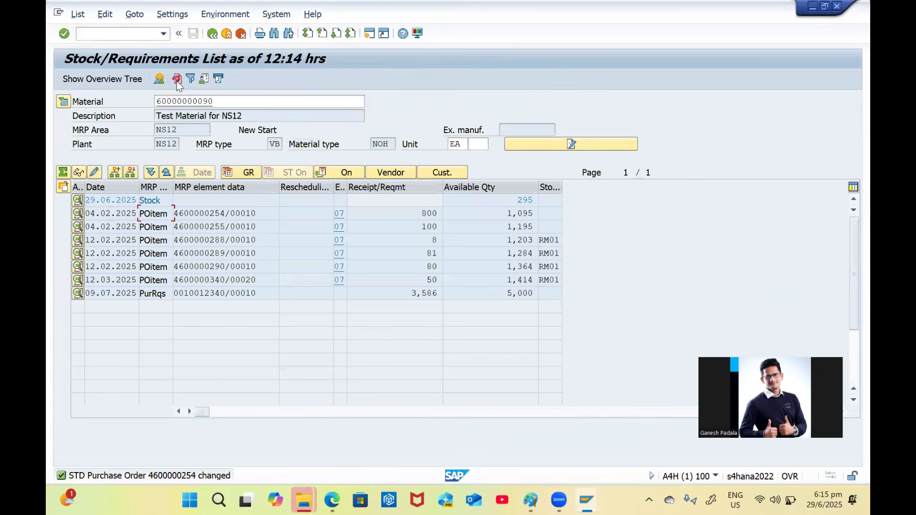
- Refresh the stock/requirements list and compare the available quantity with the MRP type and reorder point in the material master
{"action": "left_click", "coordinate": [177, 79]}
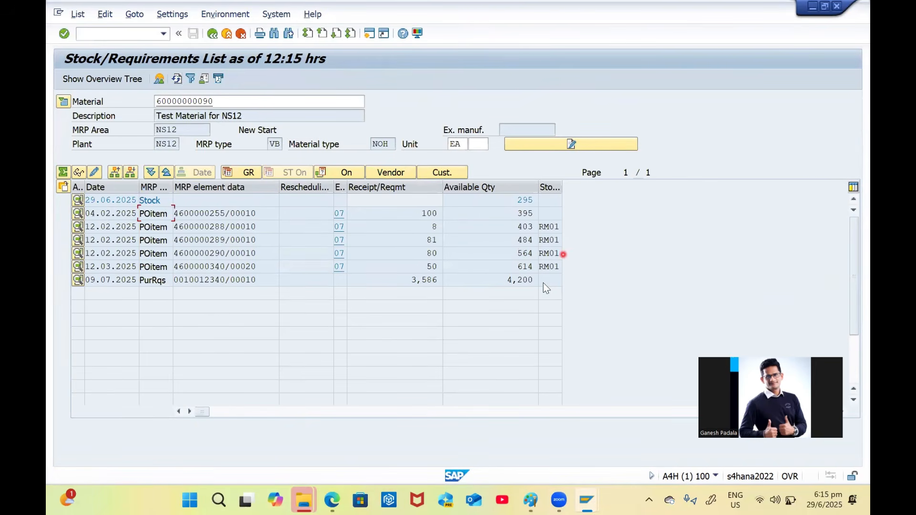
{"action": "left_click", "coordinate": [201, 102]}
{"action": "double_click", "coordinate": [200, 103]}
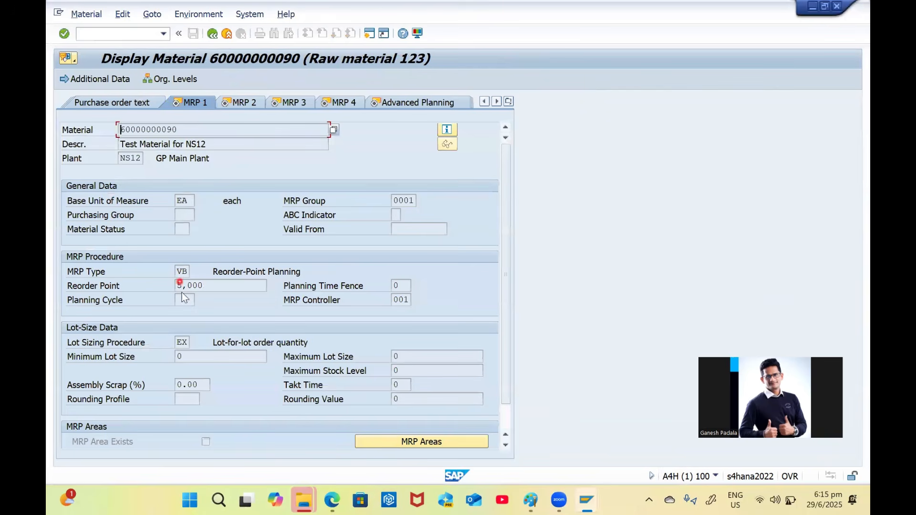
{"action": "left_click", "coordinate": [181, 270]}
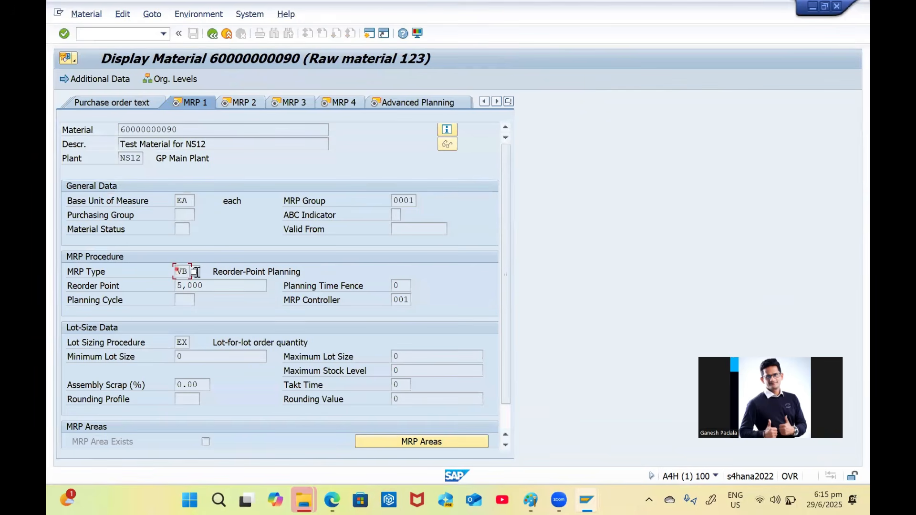
{"action": "left_click", "coordinate": [225, 285]}
{"action": "double_click", "coordinate": [192, 285]}
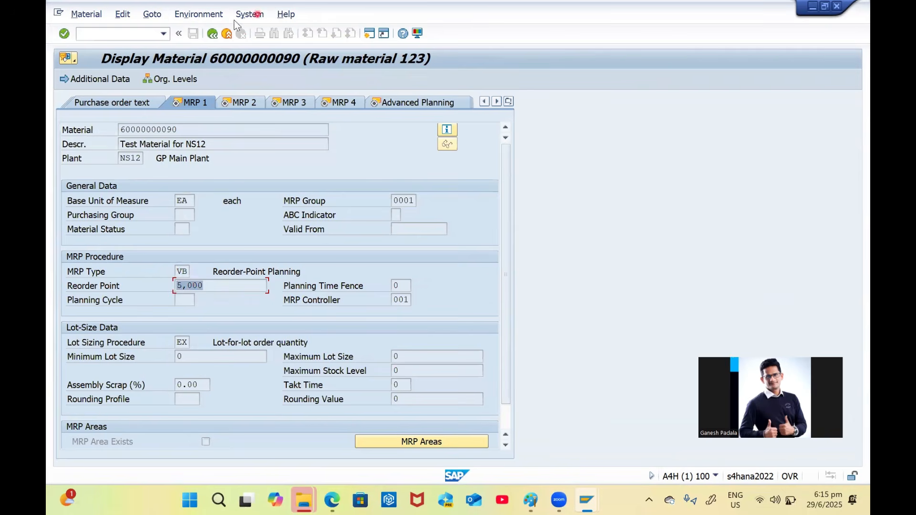
{"action": "left_click", "coordinate": [212, 33]}
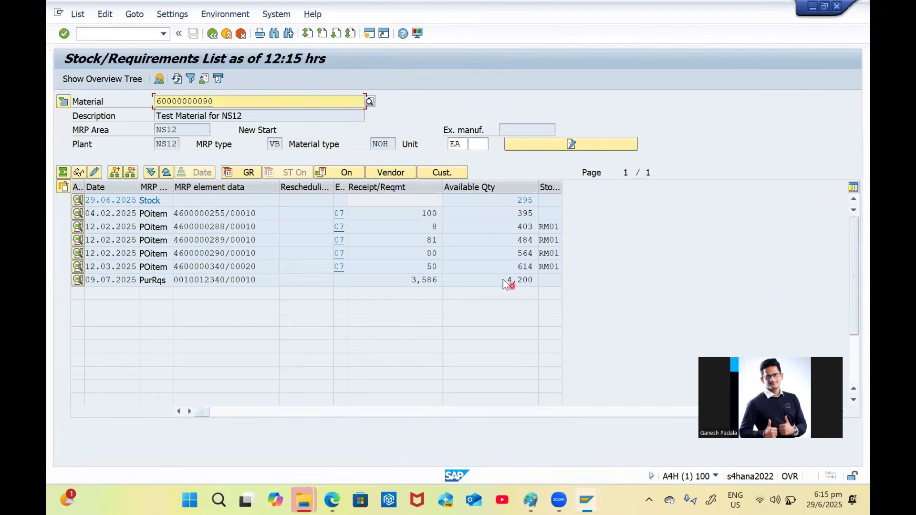
{"action": "double_click", "coordinate": [543, 280]}
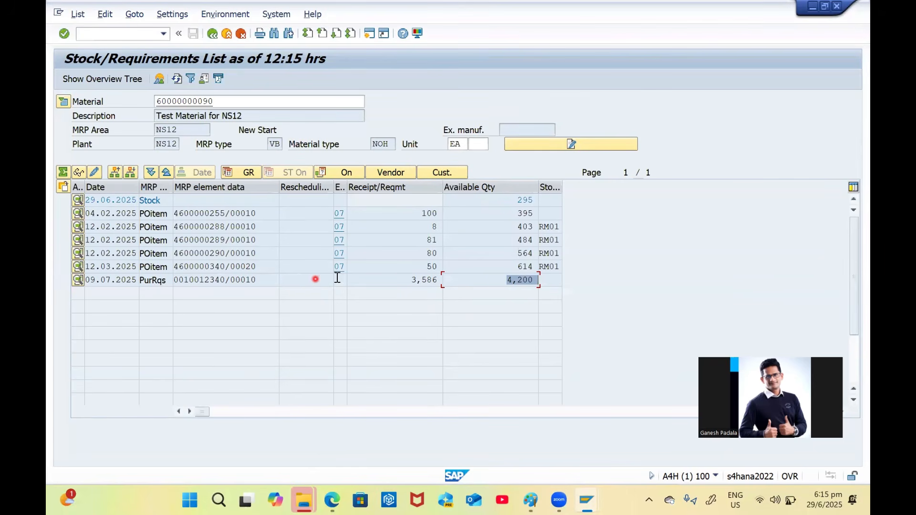
{"action": "left_click", "coordinate": [396, 280]}
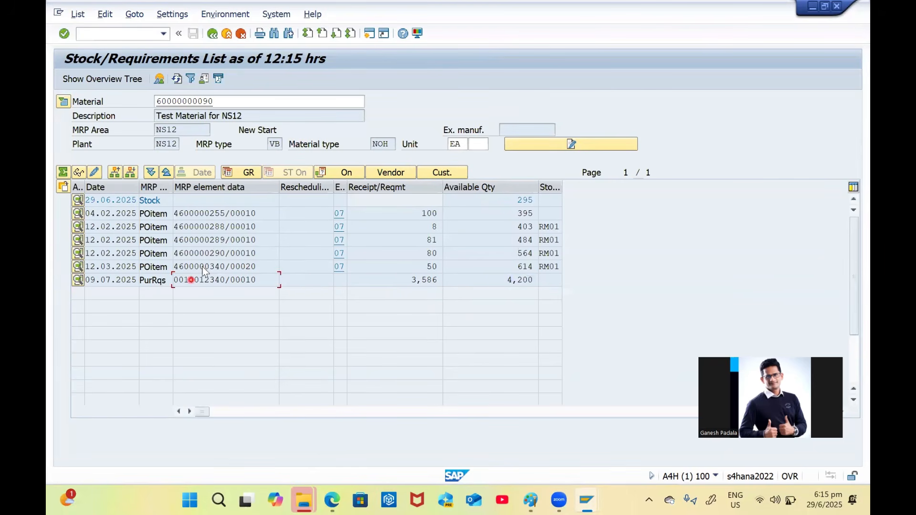
{"action": "key", "text": "alt+Tab"}
{"action": "left_click", "coordinate": [212, 35]}
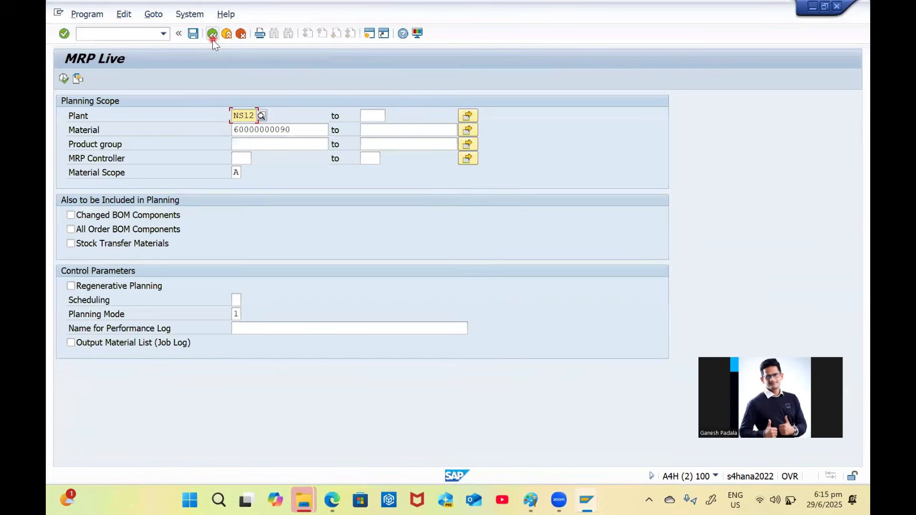
{"action": "key", "text": "alt+Tab"}
{"action": "left_click", "coordinate": [215, 280]}
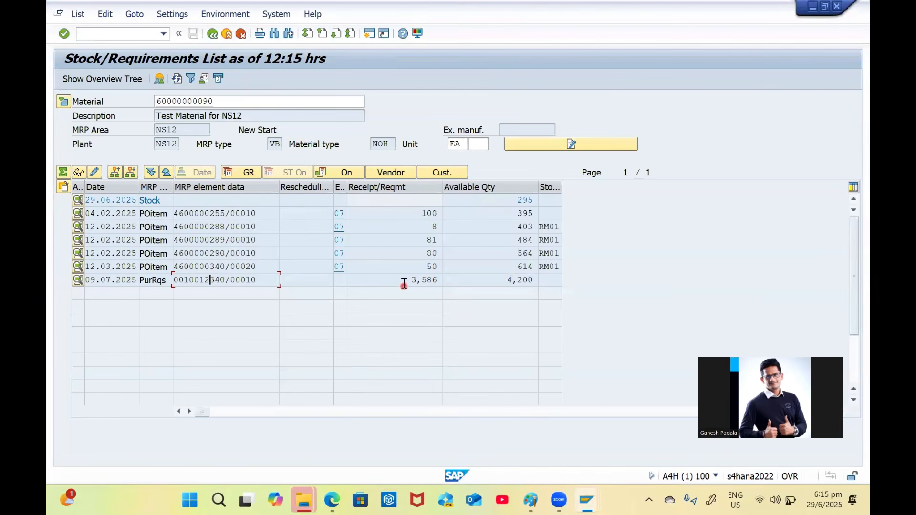
{"action": "key", "text": "alt+Tab"}
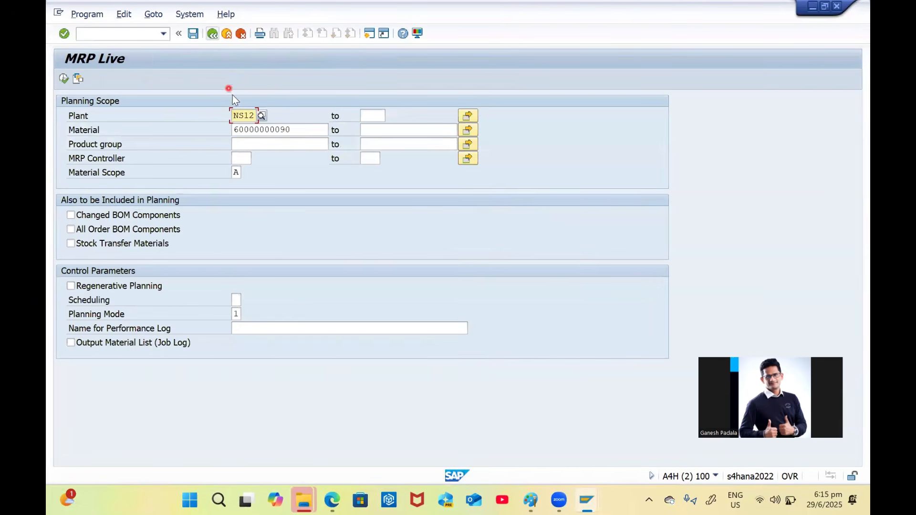
{"action": "left_click", "coordinate": [236, 313]}
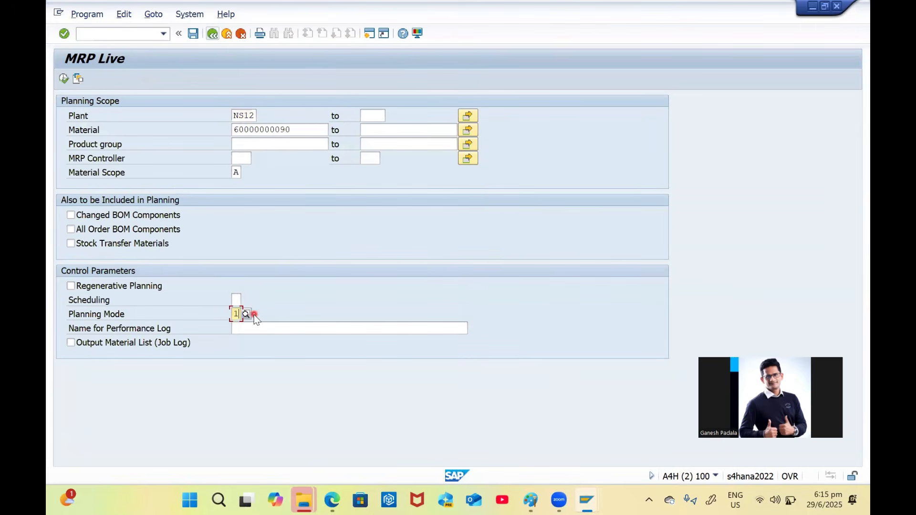
{"action": "left_click", "coordinate": [246, 314]}
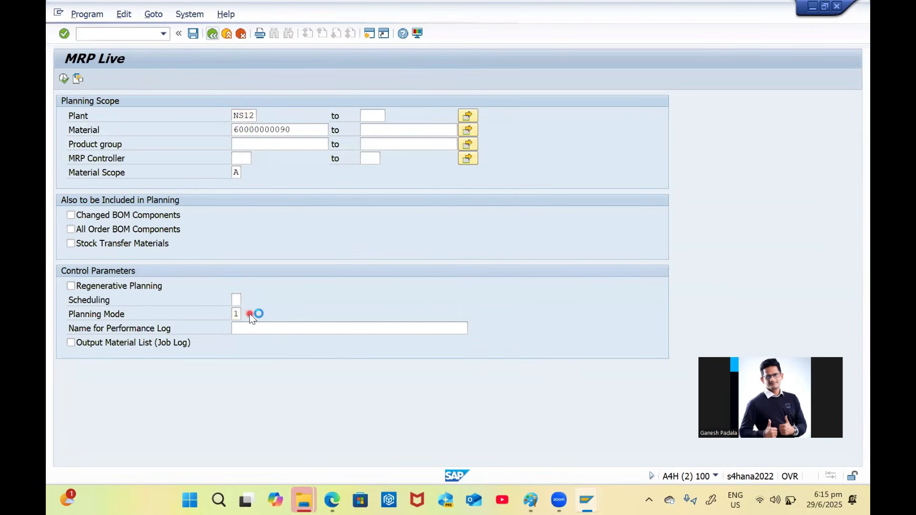
{"action": "double_click", "coordinate": [173, 142]}
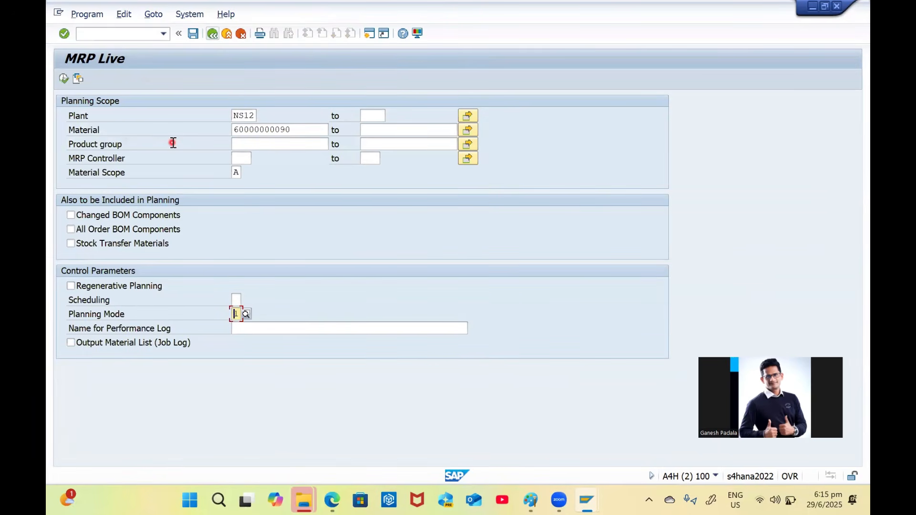
{"action": "left_click", "coordinate": [65, 80]}
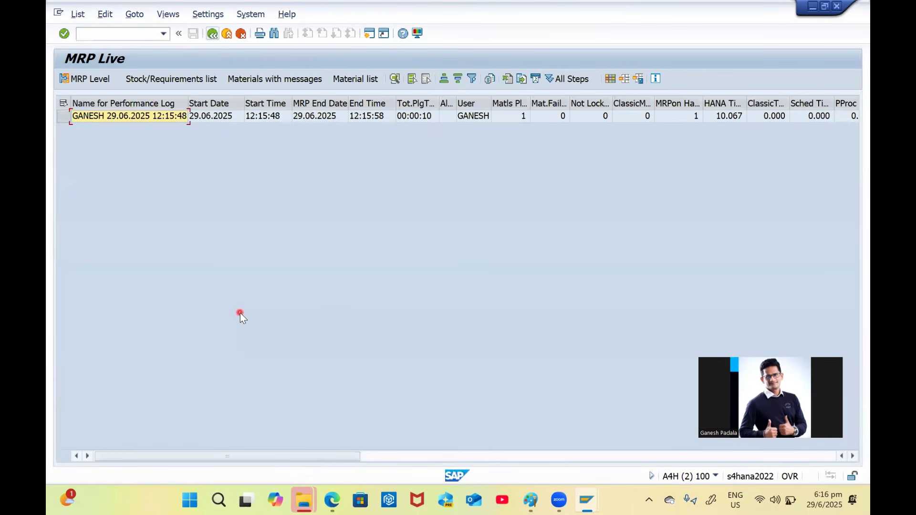
- Switch to the stock/requirements list, refresh it, and display the purchase requisition to examine its number and quantity
{"action": "key", "text": "alt+Tab"}
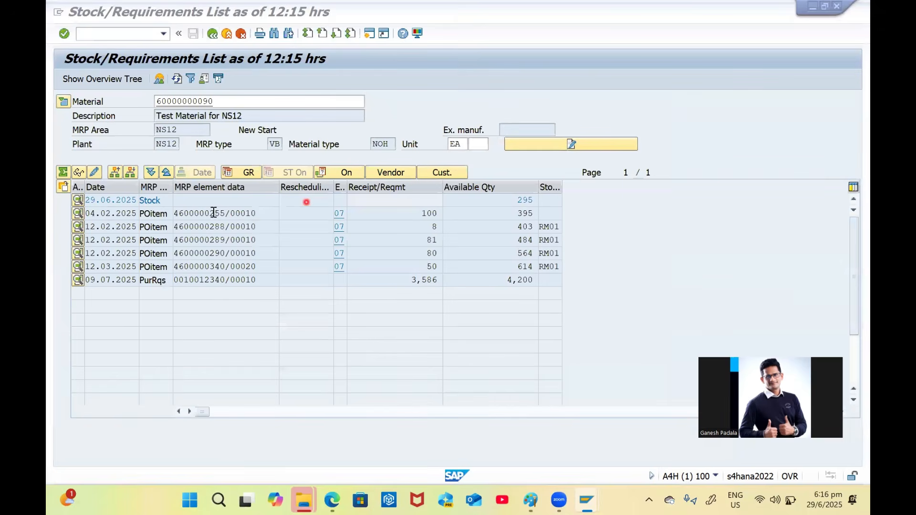
{"action": "left_click", "coordinate": [177, 79]}
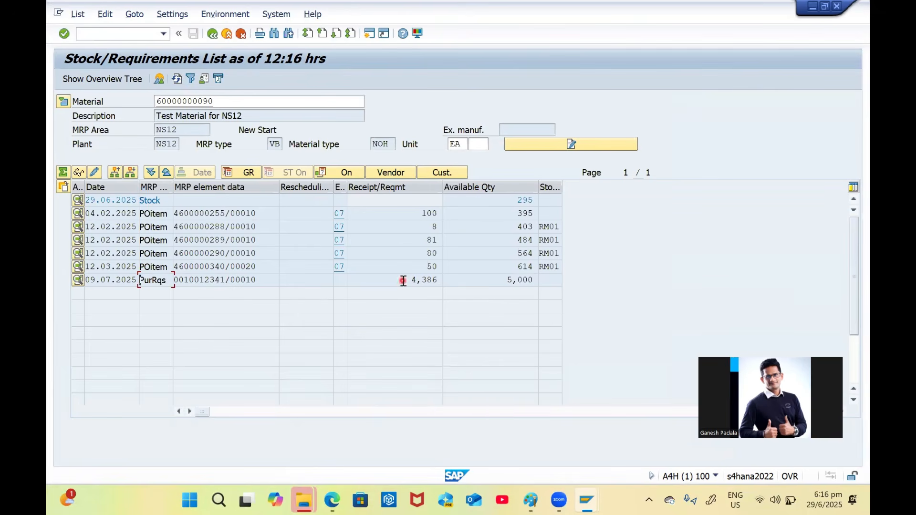
{"action": "left_click_drag", "start_coordinate": [403, 280], "coordinate": [447, 280]}
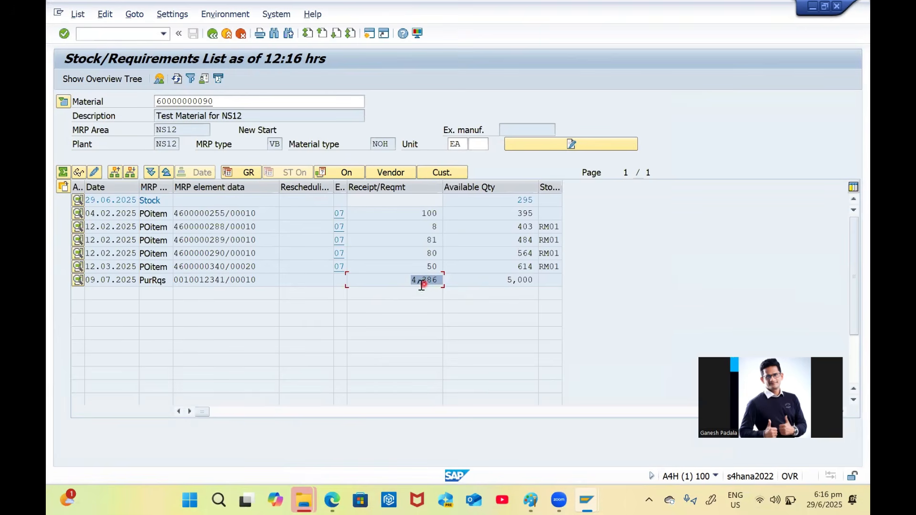
{"action": "double_click", "coordinate": [202, 279]}
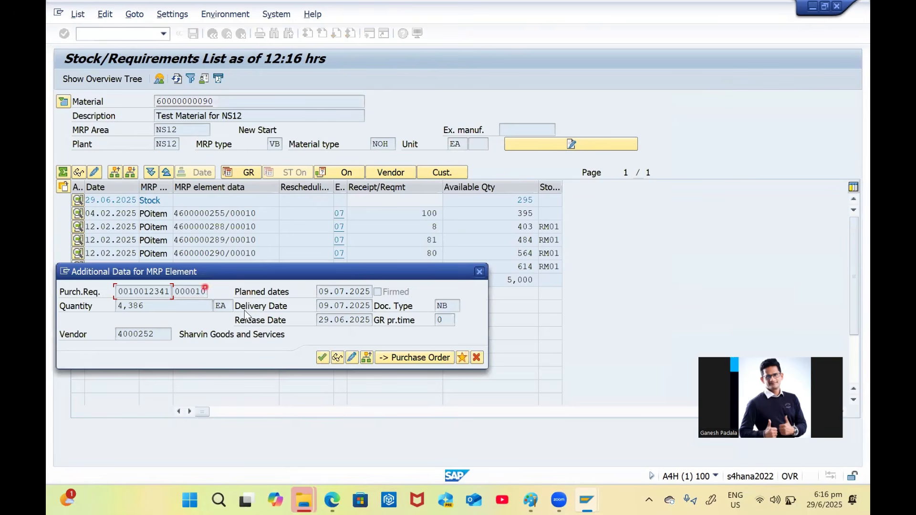
{"action": "left_click", "coordinate": [337, 357]}
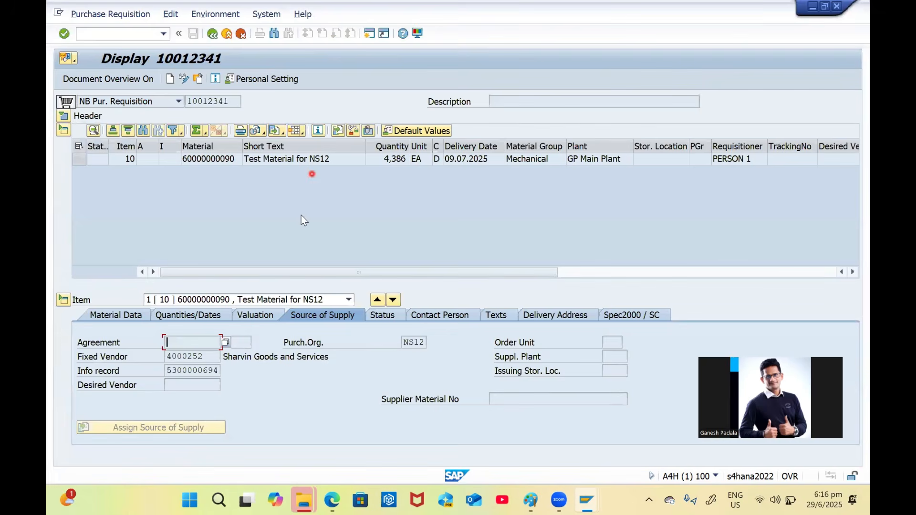
{"action": "left_click", "coordinate": [212, 33]}
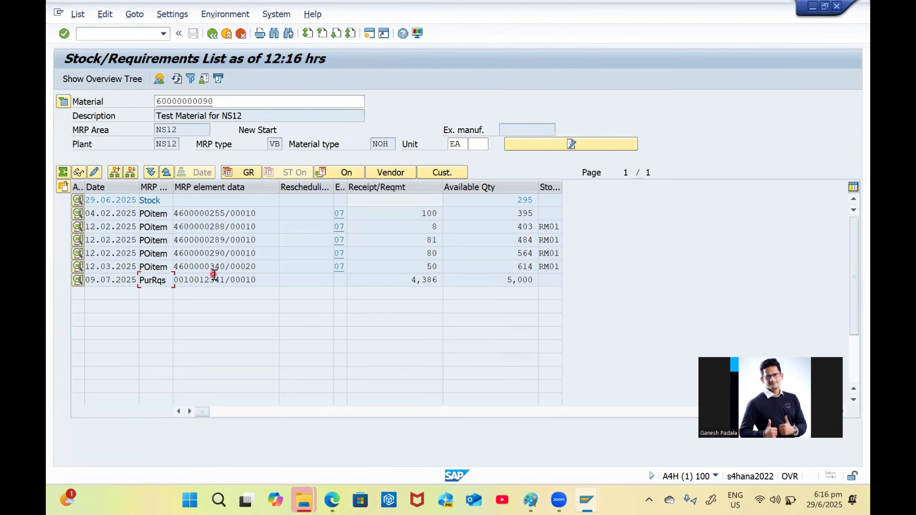
- Switch to Paint, clear the whole canvas, and set the Pencil to a thicker stroke in indigo
{"action": "left_click", "coordinate": [536, 496]}
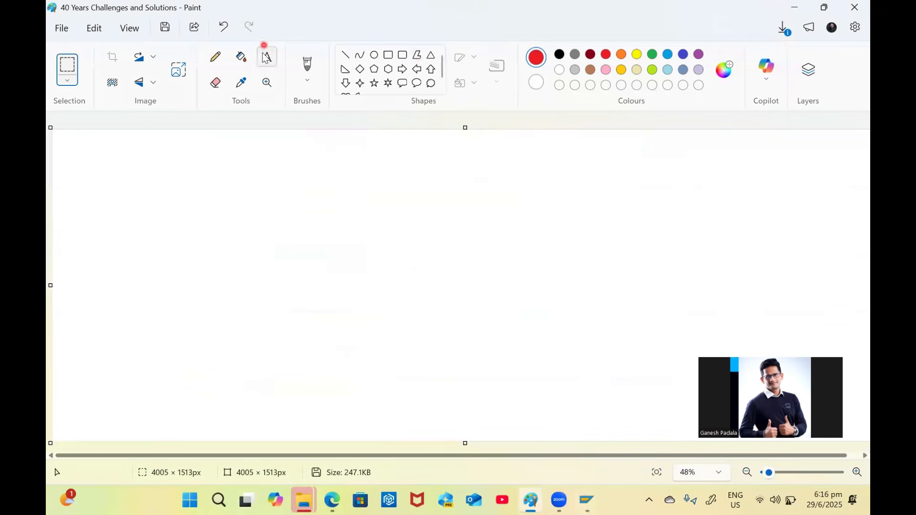
{"action": "key", "text": "ctrl+a"}
{"action": "key", "text": "Delete"}
{"action": "left_click", "coordinate": [216, 56]}
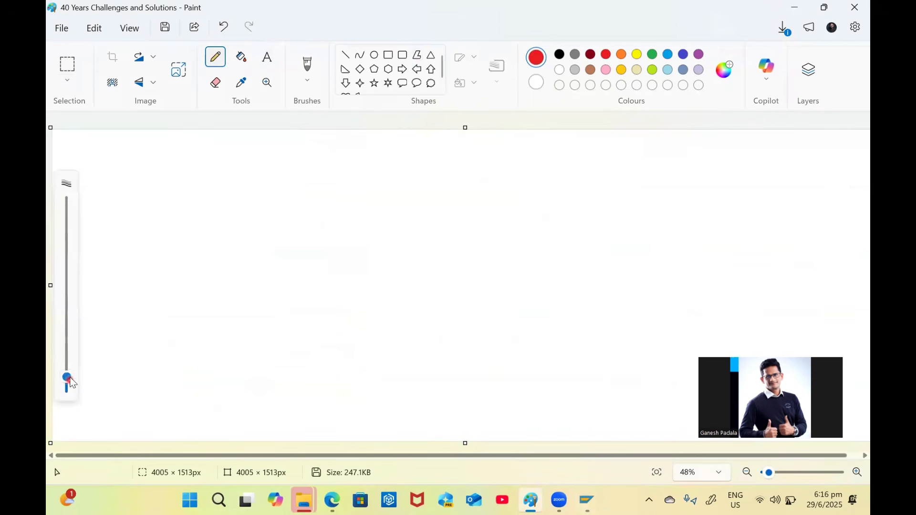
{"action": "left_click_drag", "start_coordinate": [67, 379], "coordinate": [507, 360]}
{"action": "left_click", "coordinate": [683, 54]}
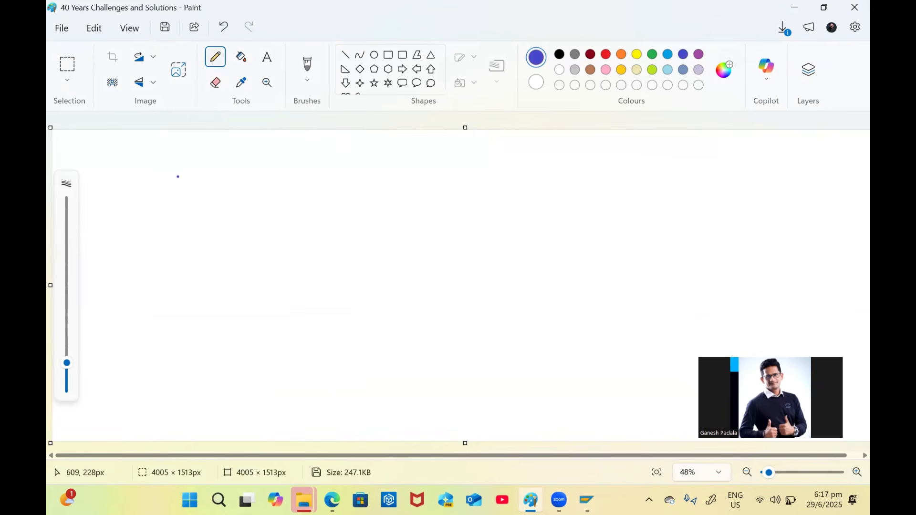
- Handwrite the underlined column headings 1 and 3, and add the row label "No New Req:" below them
{"action": "left_click_drag", "start_coordinate": [215, 157], "coordinate": [215, 179]}
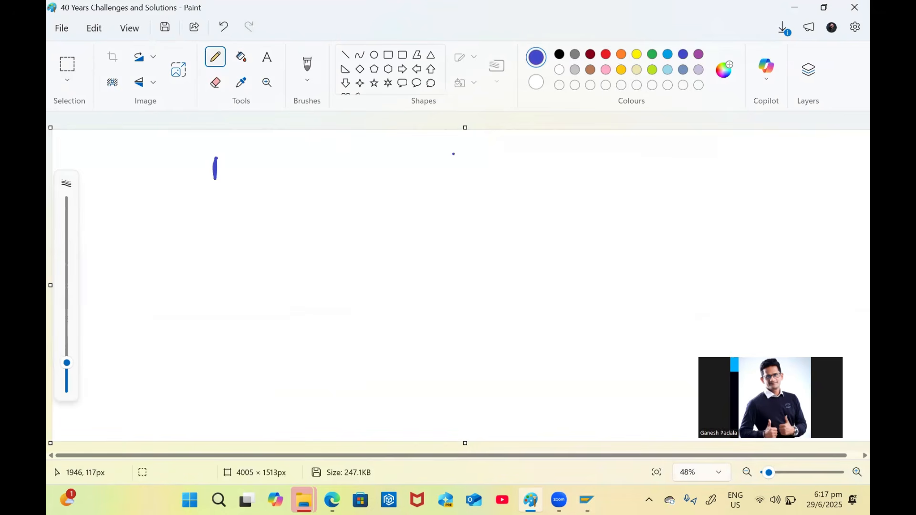
{"action": "mouse_move", "coordinate": [457, 153]}
{"action": "left_mouse_down"}
{"action": "mouse_move", "coordinate": [472, 158]}
{"action": "mouse_move", "coordinate": [457, 180]}
{"action": "left_mouse_up"}
{"action": "left_click_drag", "start_coordinate": [199, 204], "coordinate": [249, 201]}
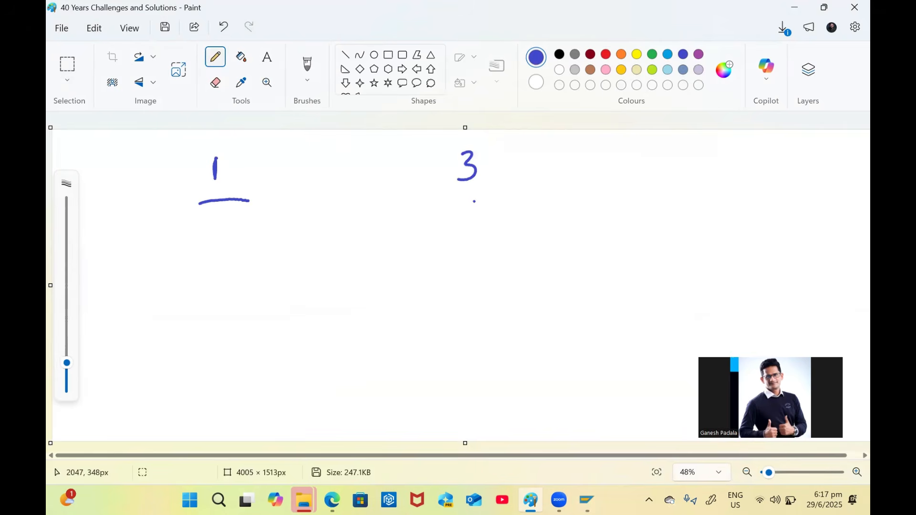
{"action": "left_click_drag", "start_coordinate": [458, 200], "coordinate": [492, 195]}
{"action": "mouse_move", "coordinate": [95, 233]}
{"action": "left_mouse_down"}
{"action": "mouse_move", "coordinate": [94, 253]}
{"action": "mouse_move", "coordinate": [109, 234]}
{"action": "mouse_move", "coordinate": [142, 245]}
{"action": "left_mouse_up"}
{"action": "mouse_move", "coordinate": [145, 241]}
{"action": "left_mouse_down"}
{"action": "mouse_move", "coordinate": [180, 235]}
{"action": "mouse_move", "coordinate": [201, 257]}
{"action": "left_mouse_up"}
{"action": "left_click", "coordinate": [217, 236]}
{"action": "left_click", "coordinate": [217, 245]}
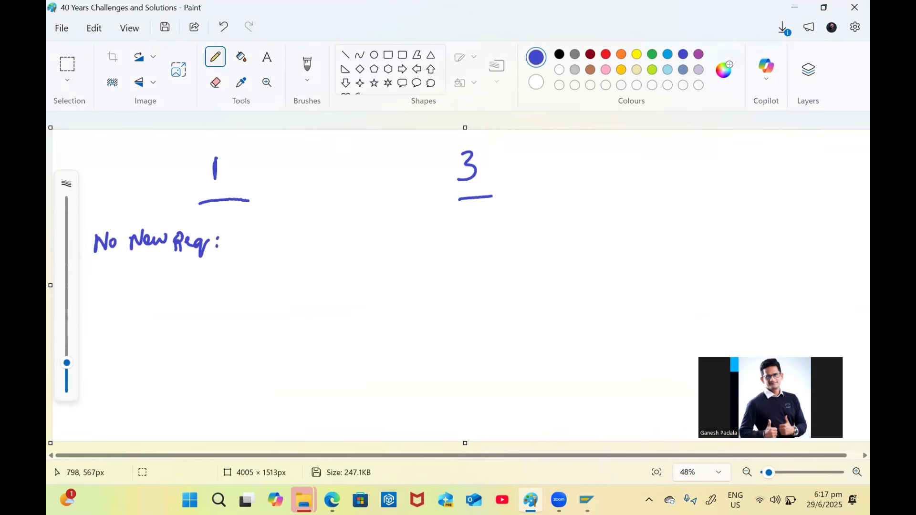
- Handwrite in black "No more new PR" under heading 1 and "Still delete existing open PR & create New PR" under heading 3
{"action": "left_click", "coordinate": [560, 53]}
{"action": "mouse_move", "coordinate": [254, 231]}
{"action": "left_mouse_down"}
{"action": "mouse_move", "coordinate": [253, 252]}
{"action": "mouse_move", "coordinate": [262, 229]}
{"action": "mouse_move", "coordinate": [274, 248]}
{"action": "mouse_move", "coordinate": [329, 239]}
{"action": "mouse_move", "coordinate": [336, 247]}
{"action": "mouse_move", "coordinate": [395, 227]}
{"action": "mouse_move", "coordinate": [419, 247]}
{"action": "mouse_move", "coordinate": [498, 231]}
{"action": "mouse_move", "coordinate": [494, 236]}
{"action": "left_mouse_up"}
{"action": "mouse_move", "coordinate": [511, 212]}
{"action": "left_mouse_down"}
{"action": "mouse_move", "coordinate": [511, 237]}
{"action": "mouse_move", "coordinate": [533, 235]}
{"action": "left_mouse_up"}
{"action": "mouse_move", "coordinate": [541, 213]}
{"action": "left_mouse_down"}
{"action": "mouse_move", "coordinate": [540, 235]}
{"action": "mouse_move", "coordinate": [570, 232]}
{"action": "left_mouse_up"}
{"action": "mouse_move", "coordinate": [576, 210]}
{"action": "left_mouse_down"}
{"action": "mouse_move", "coordinate": [576, 232]}
{"action": "mouse_move", "coordinate": [591, 231]}
{"action": "left_mouse_up"}
{"action": "left_click_drag", "start_coordinate": [588, 219], "coordinate": [603, 229]}
{"action": "left_click_drag", "start_coordinate": [620, 220], "coordinate": [630, 230]}
{"action": "mouse_move", "coordinate": [630, 216]}
{"action": "left_mouse_down"}
{"action": "mouse_move", "coordinate": [622, 232]}
{"action": "mouse_move", "coordinate": [640, 231]}
{"action": "left_mouse_up"}
{"action": "mouse_move", "coordinate": [650, 207]}
{"action": "left_mouse_down"}
{"action": "mouse_move", "coordinate": [648, 228]}
{"action": "mouse_move", "coordinate": [652, 219]}
{"action": "left_mouse_up"}
{"action": "left_click_drag", "start_coordinate": [655, 221], "coordinate": [661, 227]}
{"action": "mouse_move", "coordinate": [662, 224]}
{"action": "left_mouse_down"}
{"action": "mouse_move", "coordinate": [666, 239]}
{"action": "mouse_move", "coordinate": [690, 212]}
{"action": "mouse_move", "coordinate": [696, 232]}
{"action": "left_mouse_up"}
{"action": "left_click_drag", "start_coordinate": [696, 213], "coordinate": [723, 218]}
{"action": "mouse_move", "coordinate": [742, 203]}
{"action": "left_mouse_down"}
{"action": "mouse_move", "coordinate": [739, 218]}
{"action": "mouse_move", "coordinate": [745, 210]}
{"action": "left_mouse_up"}
{"action": "mouse_move", "coordinate": [748, 202]}
{"action": "left_mouse_down"}
{"action": "mouse_move", "coordinate": [762, 217]}
{"action": "mouse_move", "coordinate": [776, 210]}
{"action": "left_mouse_up"}
{"action": "mouse_move", "coordinate": [782, 206]}
{"action": "left_mouse_down"}
{"action": "mouse_move", "coordinate": [793, 218]}
{"action": "mouse_move", "coordinate": [816, 214]}
{"action": "left_mouse_up"}
{"action": "left_click_drag", "start_coordinate": [822, 210], "coordinate": [851, 212]}
{"action": "mouse_move", "coordinate": [856, 190]}
{"action": "left_mouse_down"}
{"action": "mouse_move", "coordinate": [853, 210]}
{"action": "mouse_move", "coordinate": [869, 209]}
{"action": "left_mouse_up"}
{"action": "mouse_move", "coordinate": [533, 279]}
{"action": "left_mouse_down"}
{"action": "mouse_move", "coordinate": [549, 254]}
{"action": "mouse_move", "coordinate": [559, 268]}
{"action": "left_mouse_up"}
{"action": "left_click_drag", "start_coordinate": [560, 262], "coordinate": [577, 261]}
{"action": "left_click_drag", "start_coordinate": [584, 256], "coordinate": [586, 263]}
{"action": "mouse_move", "coordinate": [599, 255]}
{"action": "left_mouse_down"}
{"action": "mouse_move", "coordinate": [600, 270]}
{"action": "mouse_move", "coordinate": [612, 270]}
{"action": "left_mouse_up"}
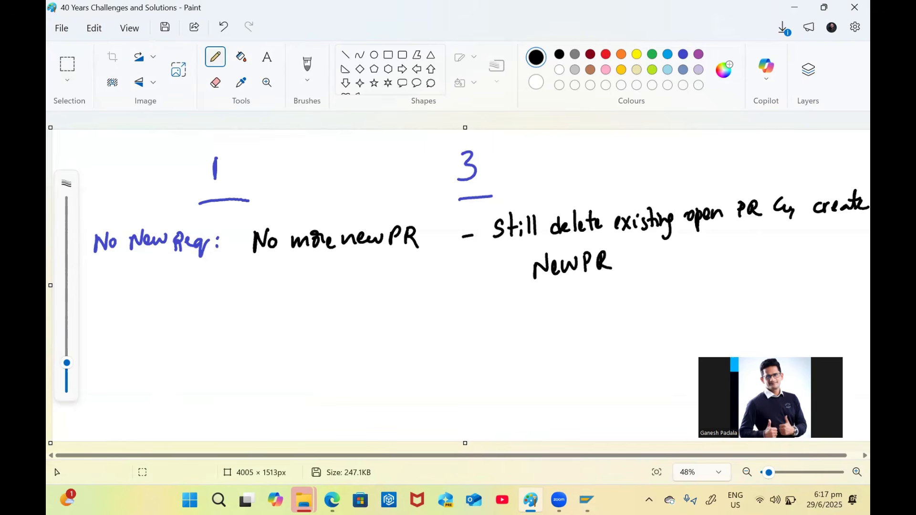
- Handwrite the second row label "New Req:" in indigo beneath the "No New Req:" label
{"action": "left_click", "coordinate": [682, 54]}
{"action": "mouse_move", "coordinate": [94, 350]}
{"action": "left_mouse_down"}
{"action": "mouse_move", "coordinate": [114, 319]}
{"action": "mouse_move", "coordinate": [123, 343]}
{"action": "mouse_move", "coordinate": [143, 331]}
{"action": "mouse_move", "coordinate": [164, 342]}
{"action": "left_mouse_up"}
{"action": "mouse_move", "coordinate": [160, 321]}
{"action": "left_mouse_down"}
{"action": "mouse_move", "coordinate": [165, 337]}
{"action": "mouse_move", "coordinate": [184, 334]}
{"action": "mouse_move", "coordinate": [199, 355]}
{"action": "left_mouse_up"}
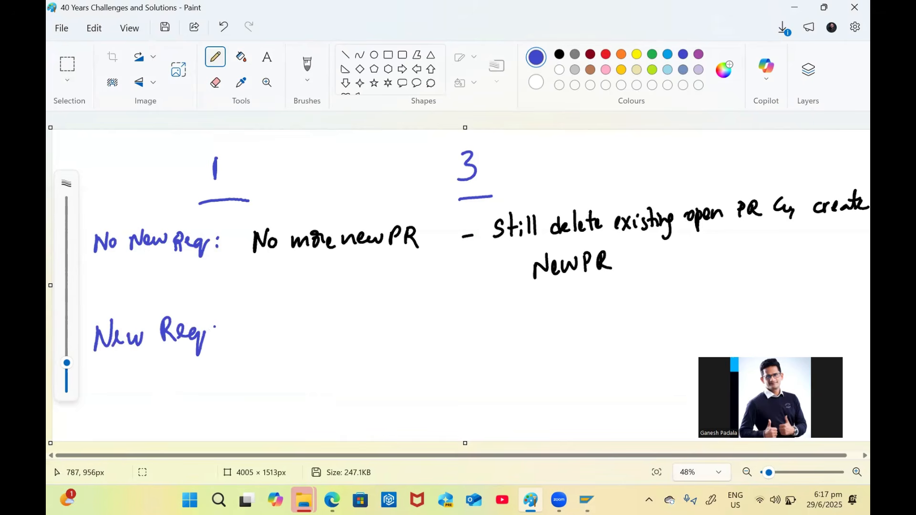
{"action": "left_click_drag", "start_coordinate": [117, 335], "coordinate": [126, 340]}
- Handwrite in black "Delete existing PR & create new PR for complete Qty" under heading 1 in the "New Req:" row
{"action": "left_click", "coordinate": [559, 54]}
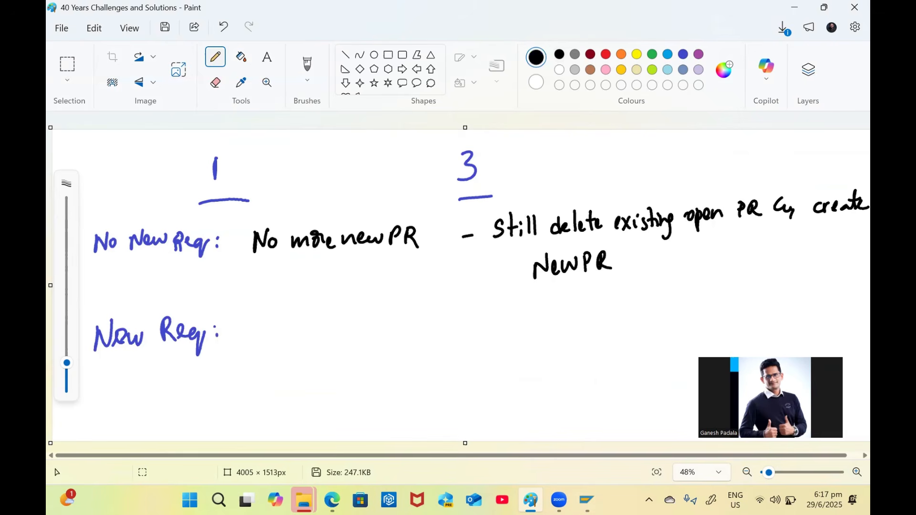
{"action": "left_click_drag", "start_coordinate": [245, 321], "coordinate": [244, 340]}
{"action": "left_click_drag", "start_coordinate": [256, 331], "coordinate": [267, 338]}
{"action": "left_click_drag", "start_coordinate": [273, 311], "coordinate": [268, 339]}
{"action": "left_click_drag", "start_coordinate": [274, 333], "coordinate": [301, 336]}
{"action": "left_click_drag", "start_coordinate": [277, 329], "coordinate": [330, 334]}
{"action": "left_click_drag", "start_coordinate": [330, 323], "coordinate": [340, 335]}
{"action": "mouse_move", "coordinate": [339, 320]}
{"action": "left_mouse_down"}
{"action": "mouse_move", "coordinate": [329, 332]}
{"action": "mouse_move", "coordinate": [358, 334]}
{"action": "mouse_move", "coordinate": [350, 337]}
{"action": "mouse_move", "coordinate": [388, 318]}
{"action": "mouse_move", "coordinate": [382, 337]}
{"action": "left_mouse_up"}
{"action": "left_click_drag", "start_coordinate": [405, 310], "coordinate": [408, 326]}
{"action": "left_click_drag", "start_coordinate": [407, 309], "coordinate": [413, 318]}
{"action": "mouse_move", "coordinate": [419, 324]}
{"action": "left_mouse_down"}
{"action": "mouse_move", "coordinate": [454, 319]}
{"action": "mouse_move", "coordinate": [453, 331]}
{"action": "left_mouse_up"}
{"action": "left_click_drag", "start_coordinate": [291, 368], "coordinate": [289, 380]}
{"action": "left_click_drag", "start_coordinate": [294, 377], "coordinate": [301, 365]}
{"action": "left_click_drag", "start_coordinate": [306, 372], "coordinate": [326, 375]}
{"action": "left_click_drag", "start_coordinate": [330, 353], "coordinate": [334, 373]}
{"action": "mouse_move", "coordinate": [332, 362]}
{"action": "left_mouse_down"}
{"action": "mouse_move", "coordinate": [342, 359]}
{"action": "mouse_move", "coordinate": [344, 372]}
{"action": "left_mouse_up"}
{"action": "left_click_drag", "start_coordinate": [356, 363], "coordinate": [369, 372]}
{"action": "mouse_move", "coordinate": [371, 367]}
{"action": "left_mouse_down"}
{"action": "mouse_move", "coordinate": [378, 371]}
{"action": "mouse_move", "coordinate": [393, 354]}
{"action": "mouse_move", "coordinate": [407, 369]}
{"action": "left_mouse_up"}
{"action": "left_click_drag", "start_coordinate": [403, 353], "coordinate": [413, 362]}
{"action": "mouse_move", "coordinate": [418, 347]}
{"action": "left_mouse_down"}
{"action": "mouse_move", "coordinate": [419, 366]}
{"action": "mouse_move", "coordinate": [437, 372]}
{"action": "left_mouse_up"}
{"action": "left_click_drag", "start_coordinate": [435, 359], "coordinate": [458, 370]}
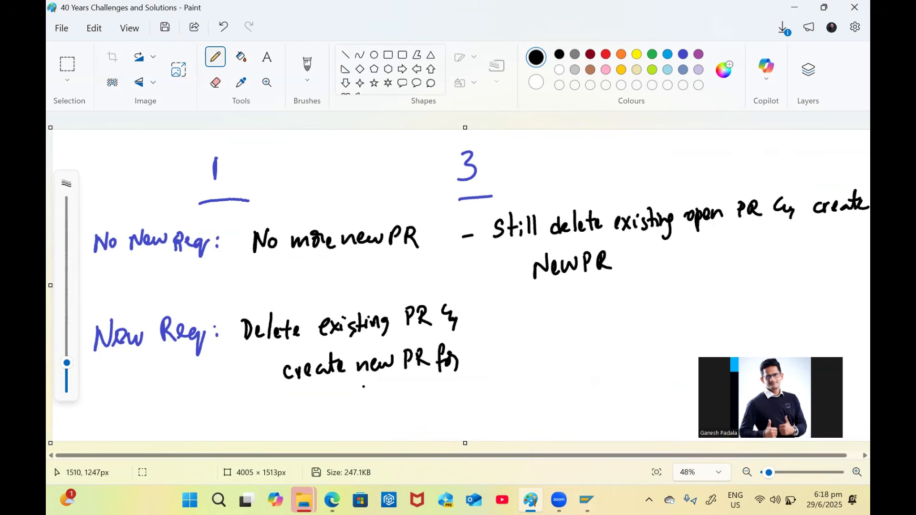
{"action": "mouse_move", "coordinate": [346, 394]}
{"action": "left_mouse_down"}
{"action": "mouse_move", "coordinate": [344, 404]}
{"action": "mouse_move", "coordinate": [355, 394]}
{"action": "left_mouse_up"}
{"action": "mouse_move", "coordinate": [360, 403]}
{"action": "left_mouse_down"}
{"action": "mouse_move", "coordinate": [385, 396]}
{"action": "mouse_move", "coordinate": [384, 413]}
{"action": "left_mouse_up"}
{"action": "left_click_drag", "start_coordinate": [383, 392], "coordinate": [393, 399]}
{"action": "left_click_drag", "start_coordinate": [398, 393], "coordinate": [413, 399]}
{"action": "mouse_move", "coordinate": [406, 387]}
{"action": "left_mouse_down"}
{"action": "mouse_move", "coordinate": [440, 404]}
{"action": "mouse_move", "coordinate": [444, 394]}
{"action": "left_mouse_up"}
{"action": "left_click_drag", "start_coordinate": [448, 385], "coordinate": [460, 401]}
- Handwrite "– Same as 1" in black under heading 3 in the "New Req:" row
{"action": "mouse_move", "coordinate": [533, 335]}
{"action": "left_mouse_down"}
{"action": "mouse_move", "coordinate": [561, 333]}
{"action": "mouse_move", "coordinate": [572, 346]}
{"action": "mouse_move", "coordinate": [598, 339]}
{"action": "left_mouse_up"}
{"action": "left_click_drag", "start_coordinate": [602, 334], "coordinate": [613, 338]}
{"action": "mouse_move", "coordinate": [611, 329]}
{"action": "left_mouse_down"}
{"action": "mouse_move", "coordinate": [622, 340]}
{"action": "mouse_move", "coordinate": [697, 319]}
{"action": "mouse_move", "coordinate": [718, 331]}
{"action": "left_mouse_up"}
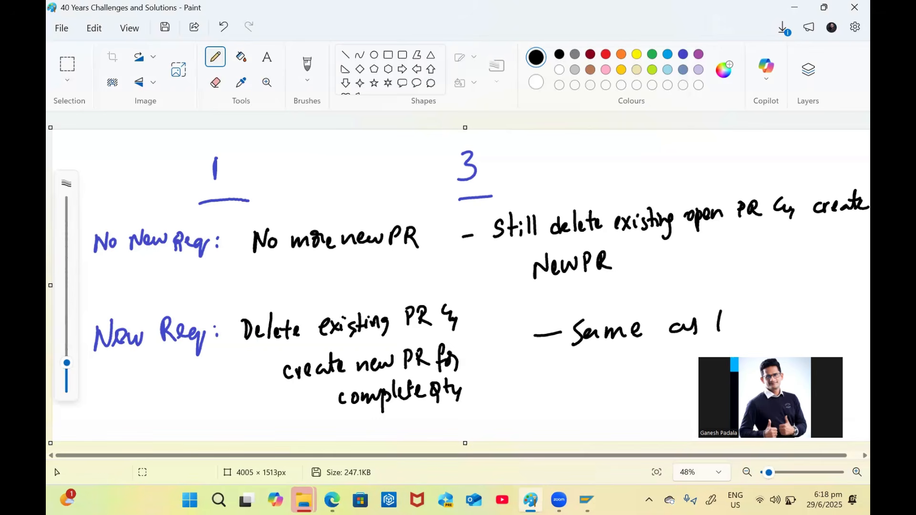
- Switch to the SAP session with the MRP Live results and exit the transaction to SAP Easy Access
{"action": "key", "text": "alt+Tab"}
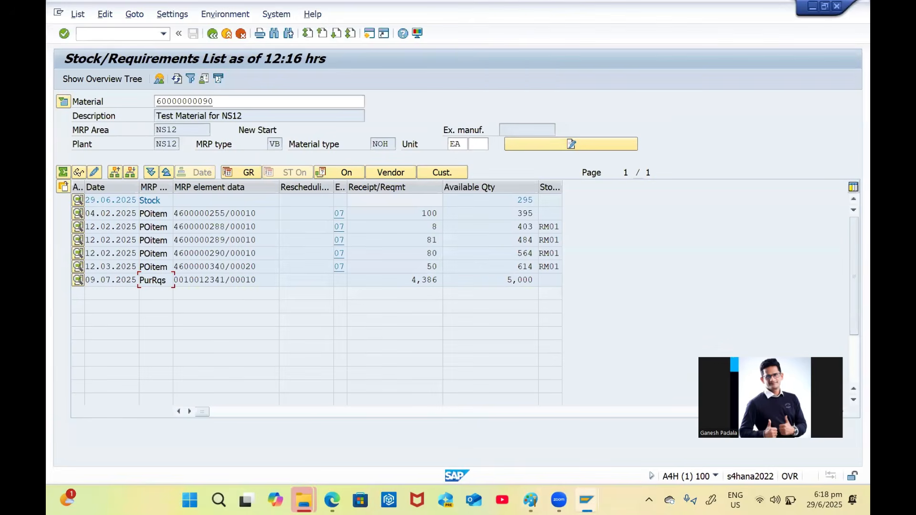
{"action": "key", "text": "alt+Tab"}
{"action": "key", "text": "alt+Tab"}
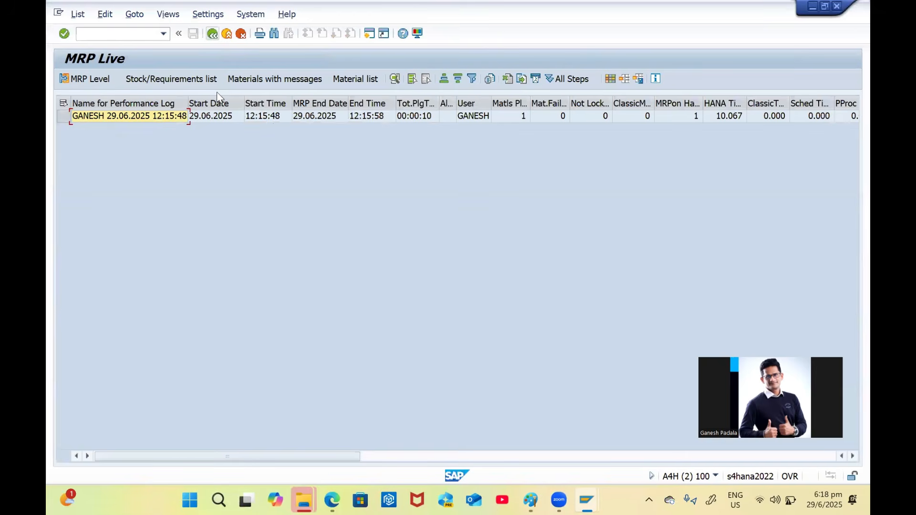
{"action": "left_click", "coordinate": [211, 38]}
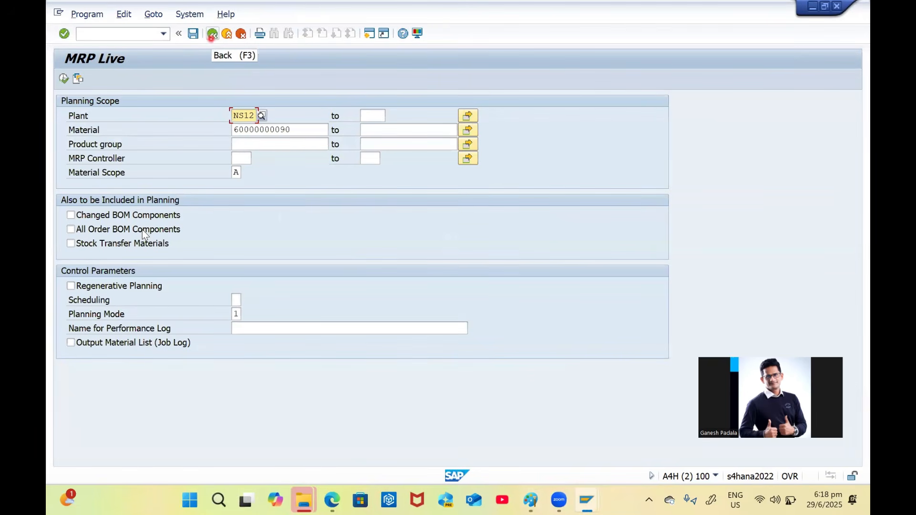
{"action": "left_click", "coordinate": [211, 37]}
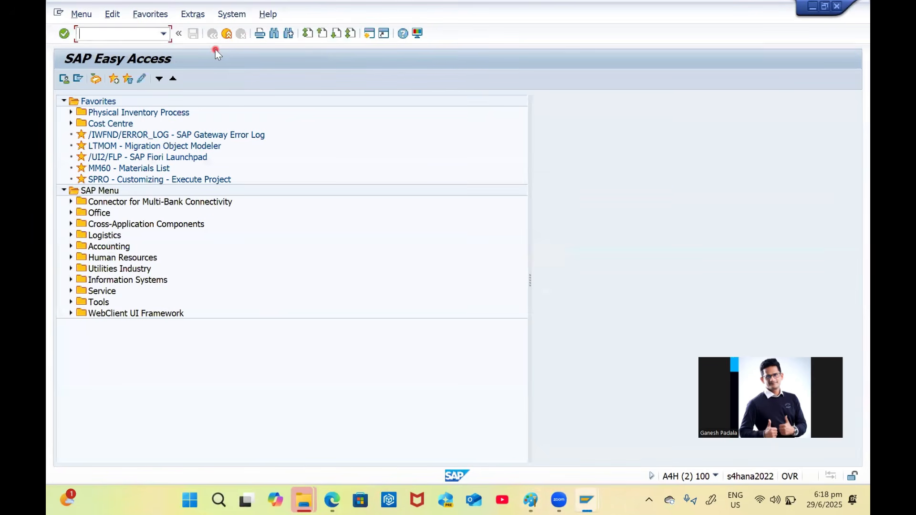